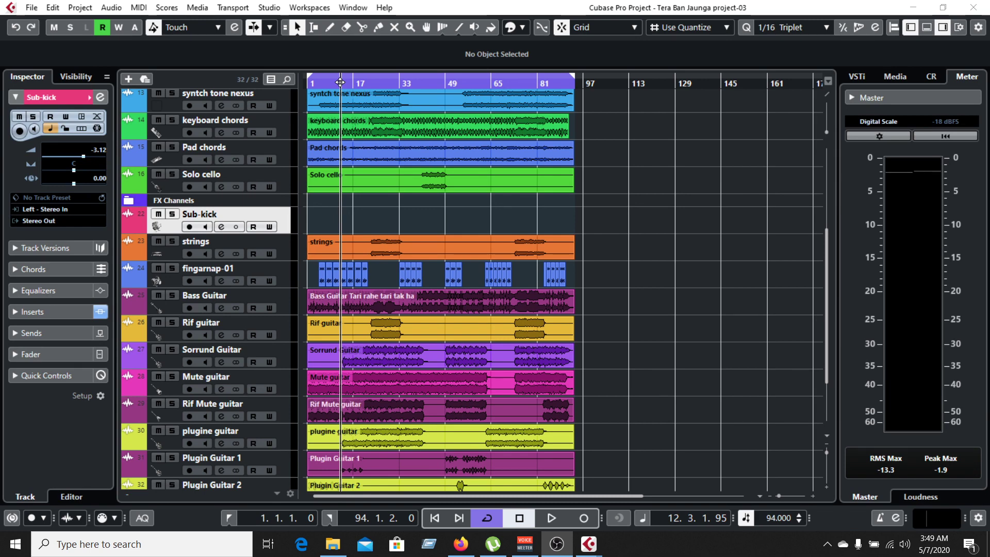
# - Return the playhead to the project start and open the channel settings of the Rif Mute guitar track
pyautogui.press('Home')
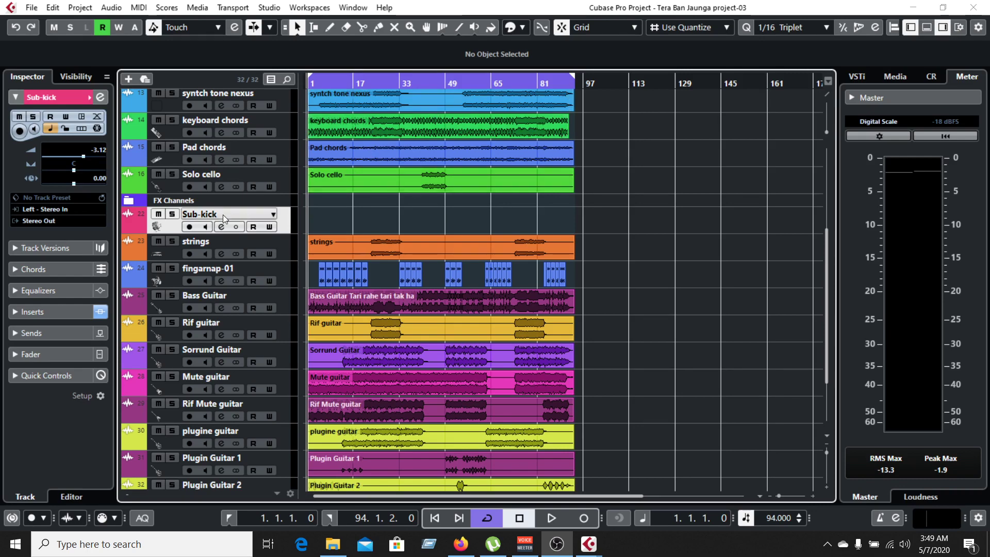
pyautogui.scroll(-3, 224, 215)
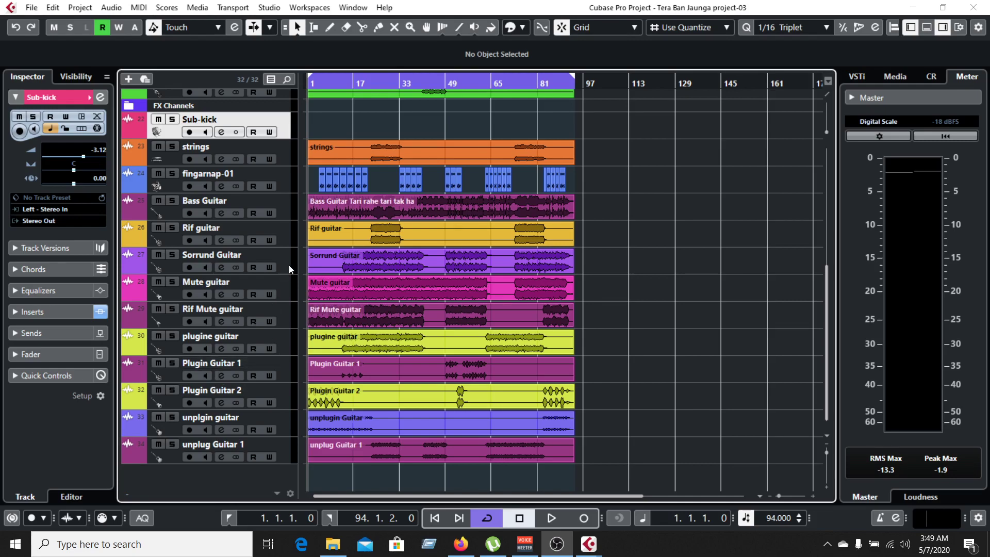
pyautogui.moveTo(314, 78); pyautogui.dragTo(299, 100)
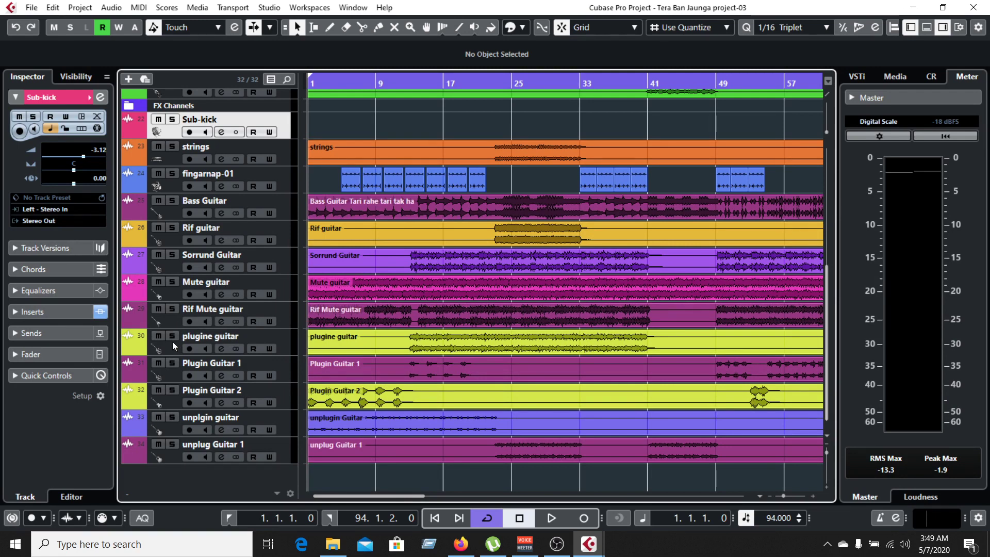
pyautogui.click(169, 317)
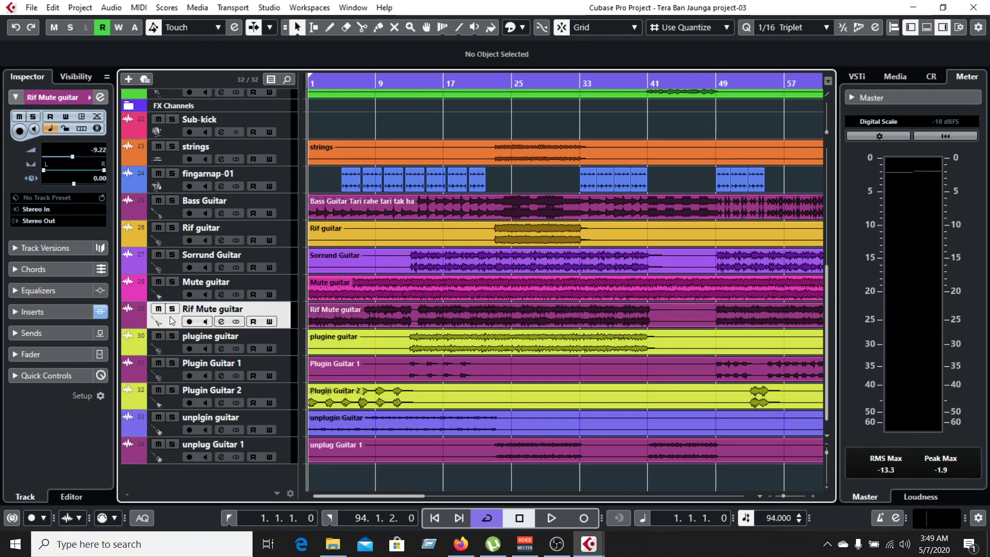
pyautogui.click(222, 322)
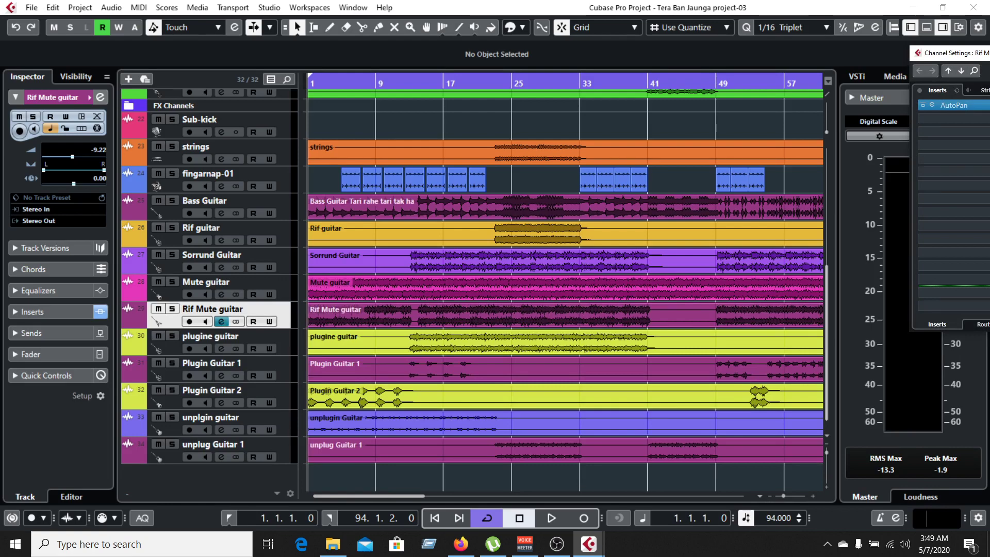
pyautogui.moveTo(986, 53); pyautogui.dragTo(884, 86)
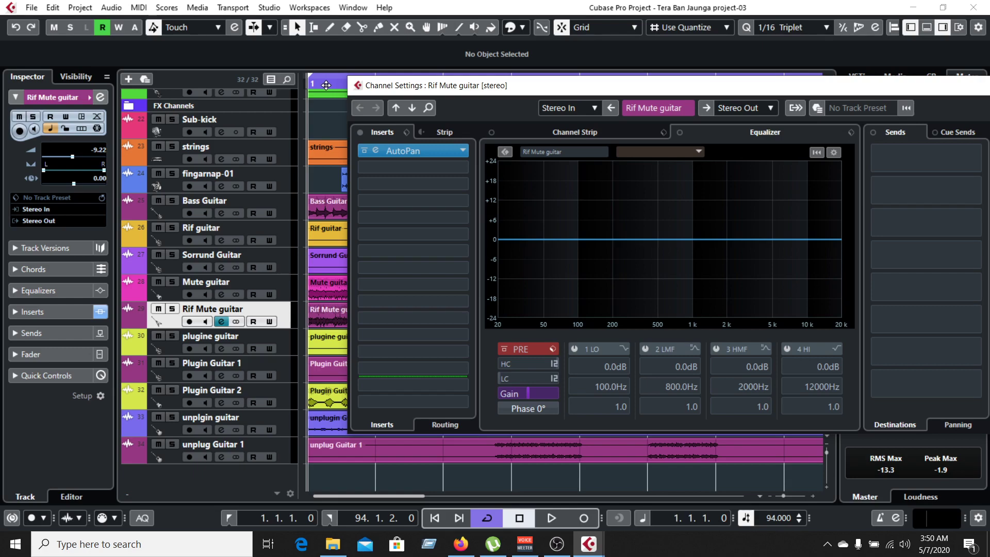
pyautogui.click(326, 86)
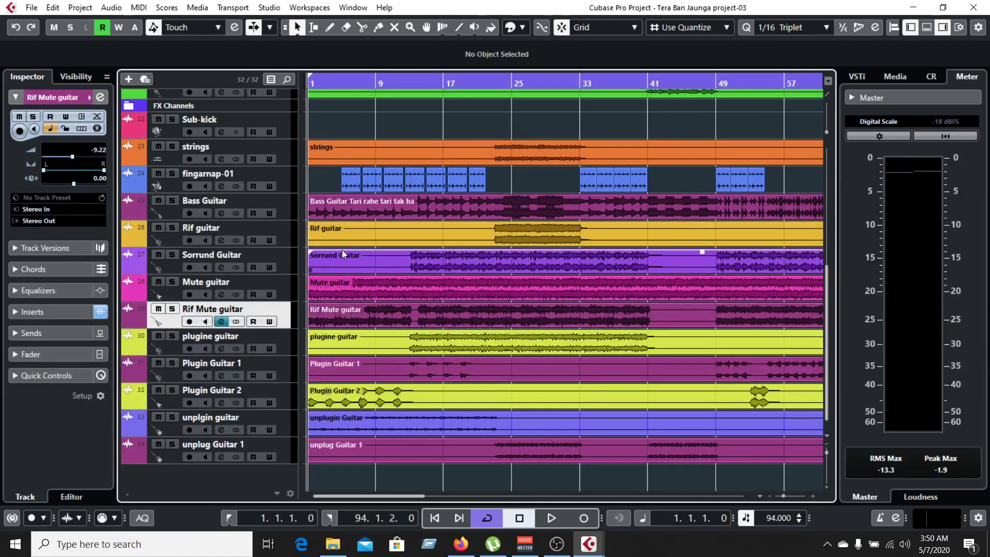
pyautogui.click(221, 321)
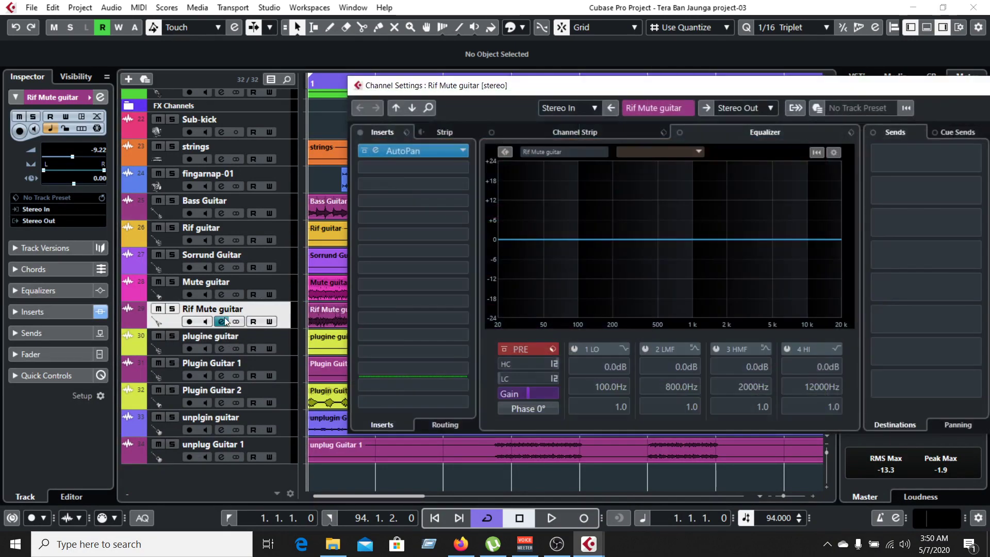
pyautogui.moveTo(477, 91); pyautogui.dragTo(529, 91)
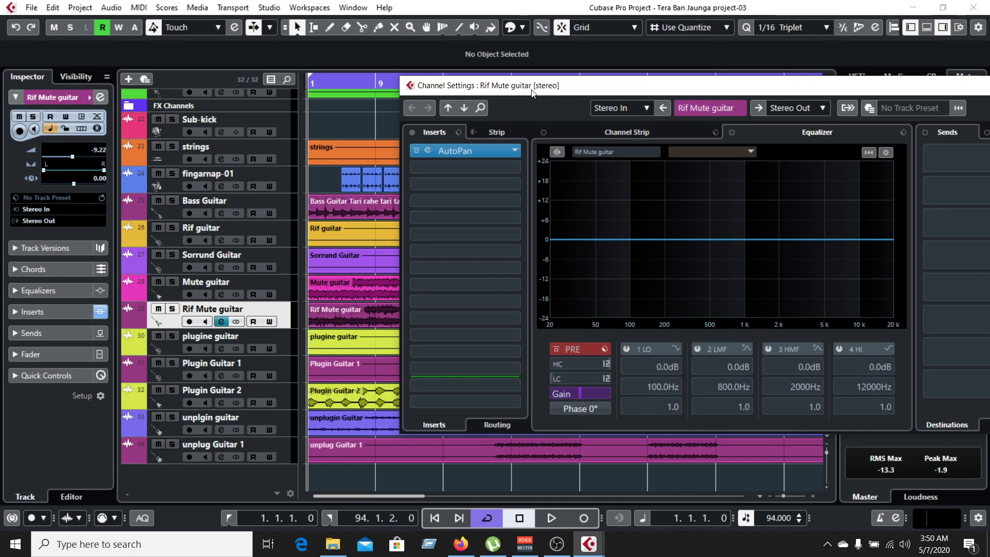
# - Bypass the AutoPan insert and solo the Rif Mute guitar track during playback, keeping its channel settings open
pyautogui.click(415, 153)
pyautogui.press('space')
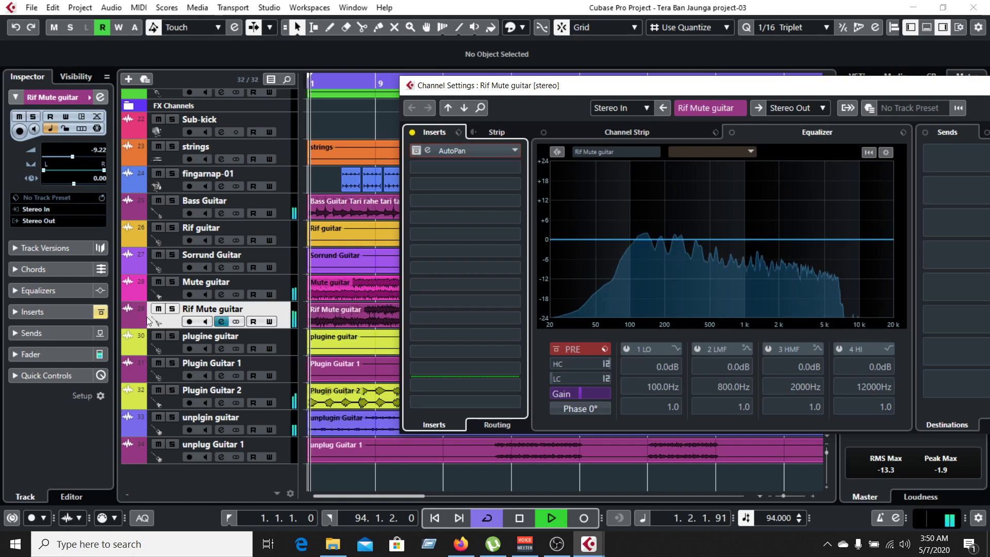
pyautogui.click(173, 309)
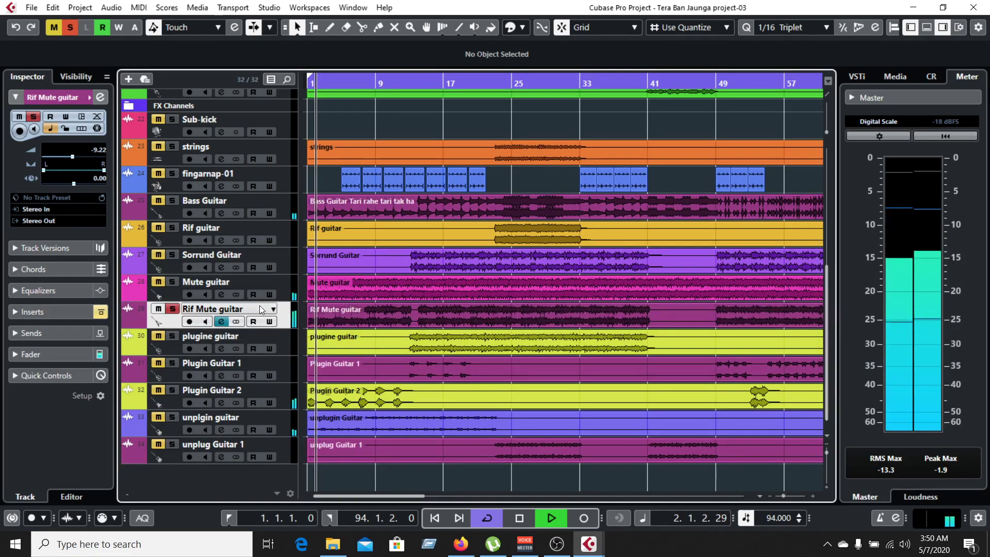
pyautogui.click(221, 321)
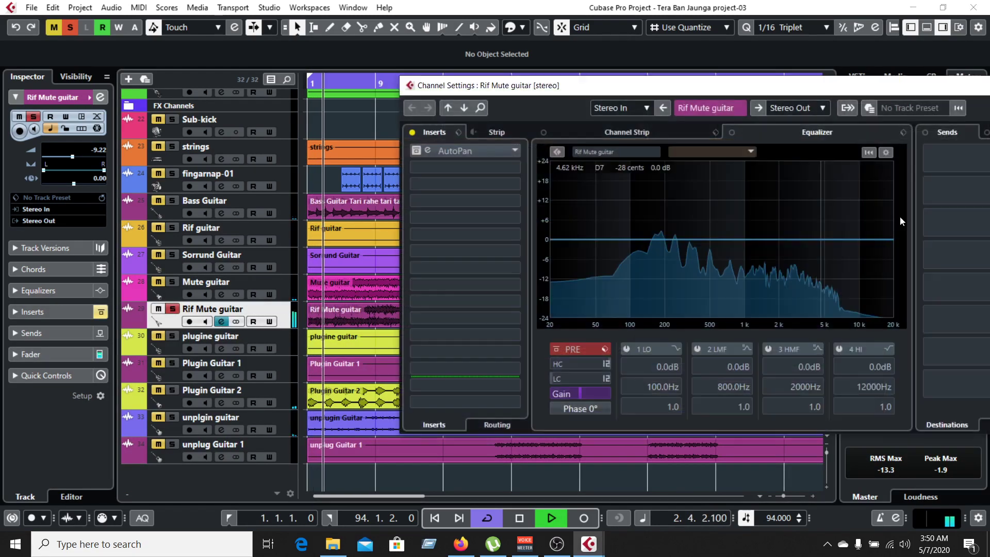
# - Raise the Rif Mute guitar channel's volume fader to -3.52 and stop playback
pyautogui.moveTo(877, 92); pyautogui.dragTo(680, 95)
pyautogui.moveTo(855, 267); pyautogui.dragTo(856, 247)
pyautogui.moveTo(710, 96); pyautogui.dragTo(940, 89)
pyautogui.press('space')
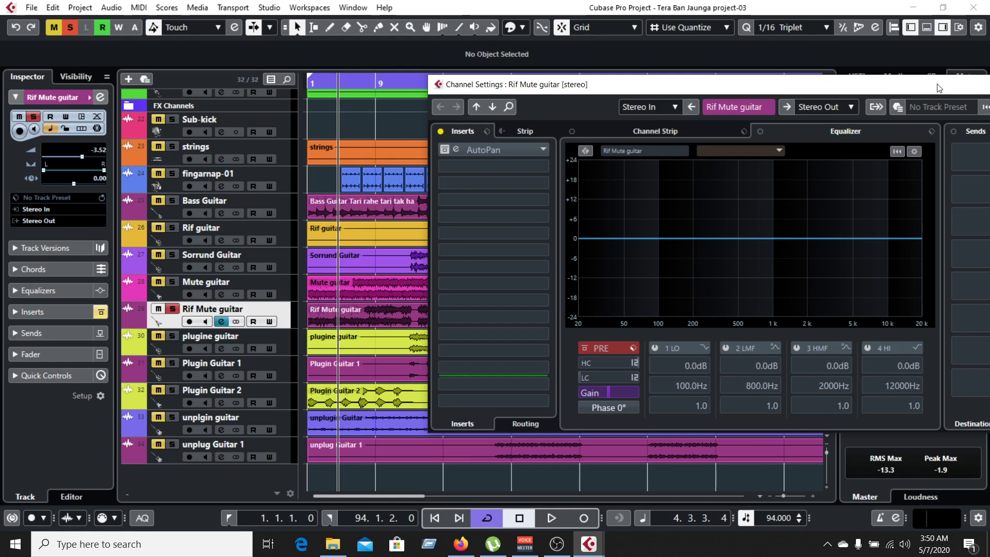
# - Reactivate the AutoPan insert and listen to the soloed guitar with the effect on
pyautogui.click(445, 150)
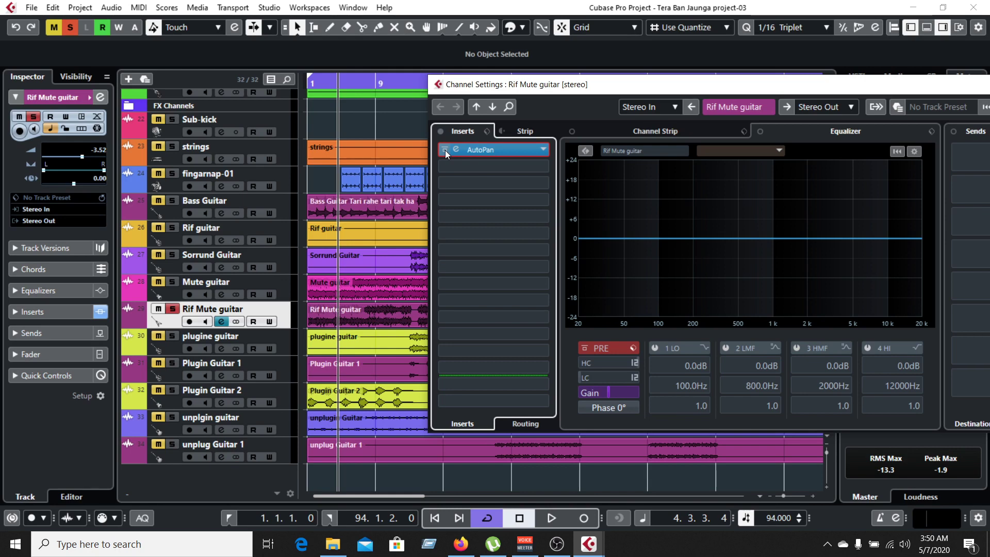
pyautogui.press('space')
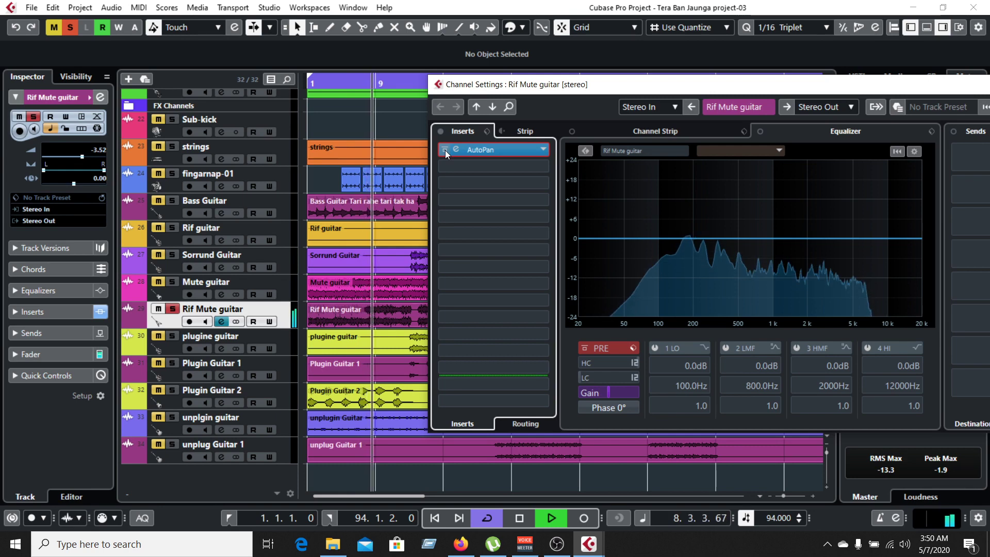
pyautogui.press('space')
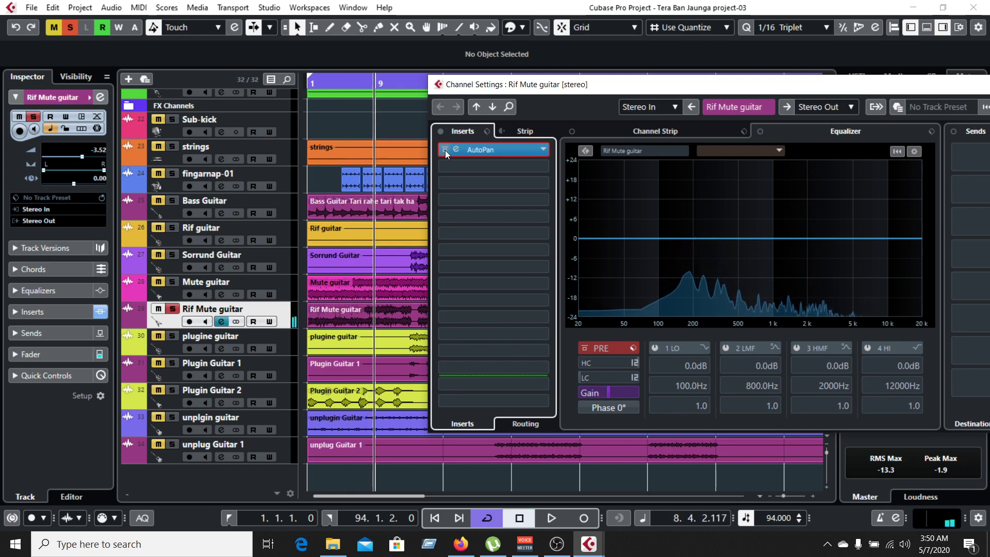
# - Play the soloed guitar from the project start, toggling the AutoPan bypass to compare the sound with and without it
pyautogui.click(343, 83)
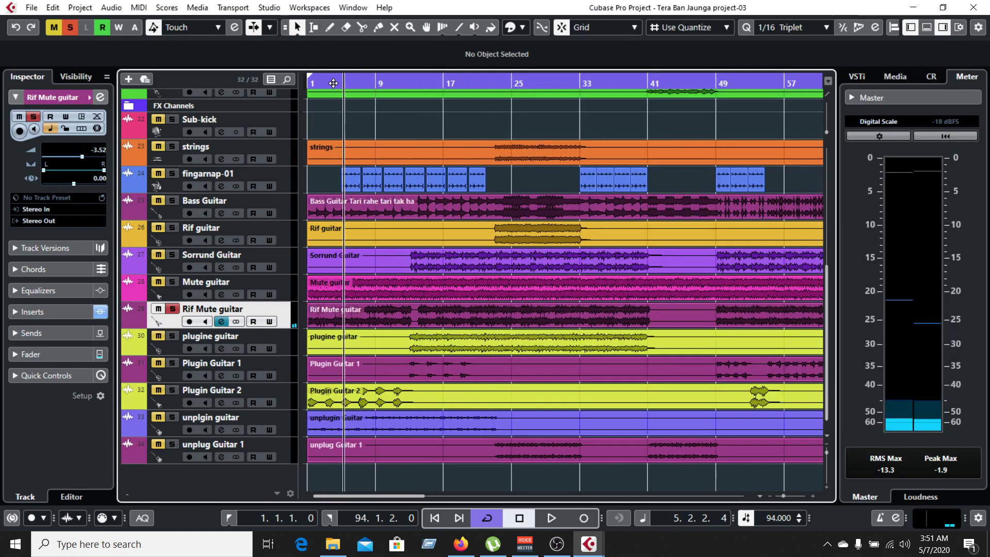
pyautogui.press('Home')
pyautogui.click(220, 322)
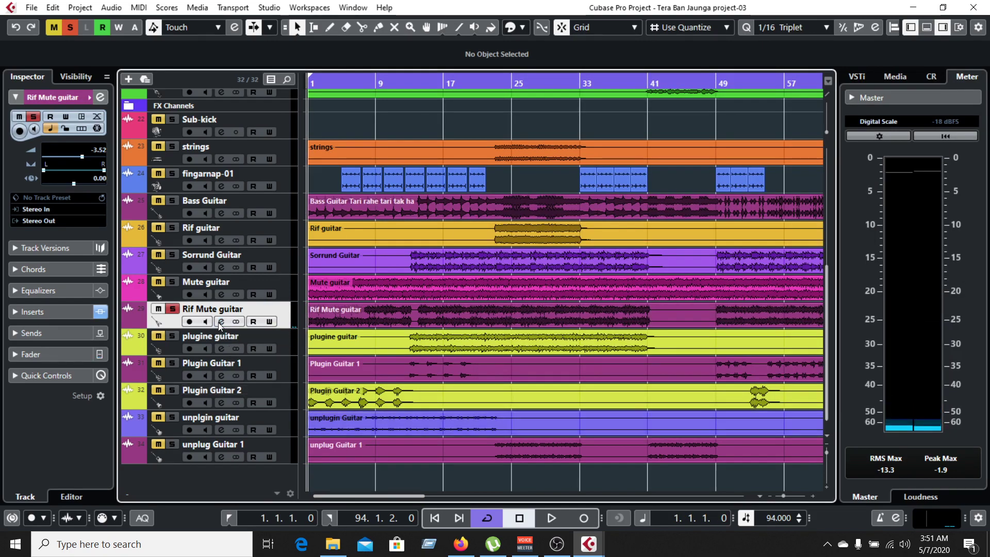
pyautogui.click(221, 322)
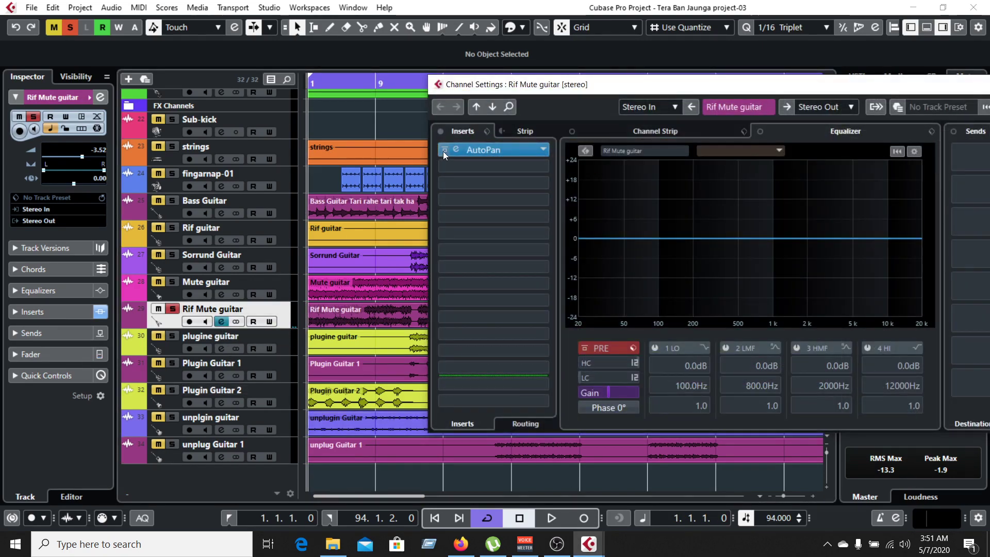
pyautogui.click(444, 151)
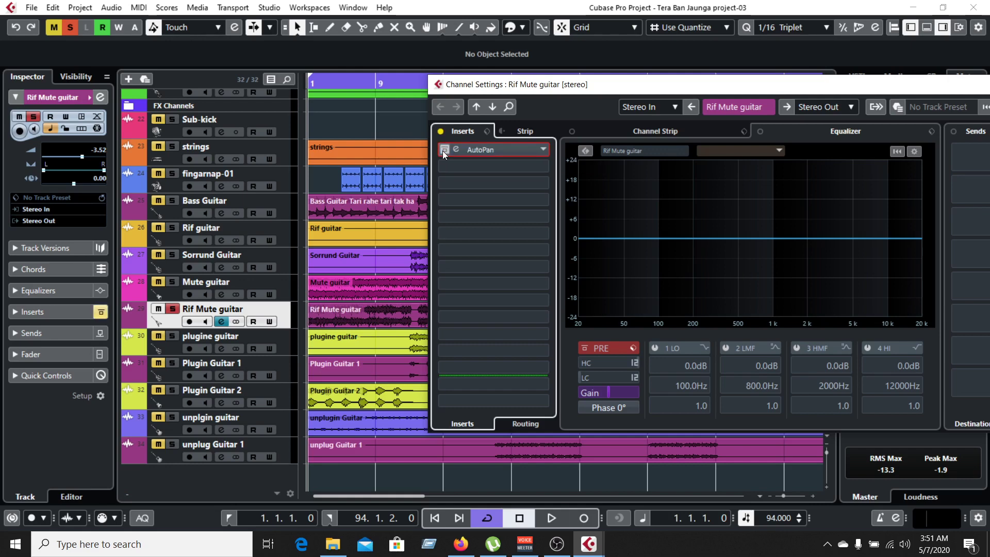
pyautogui.press('space')
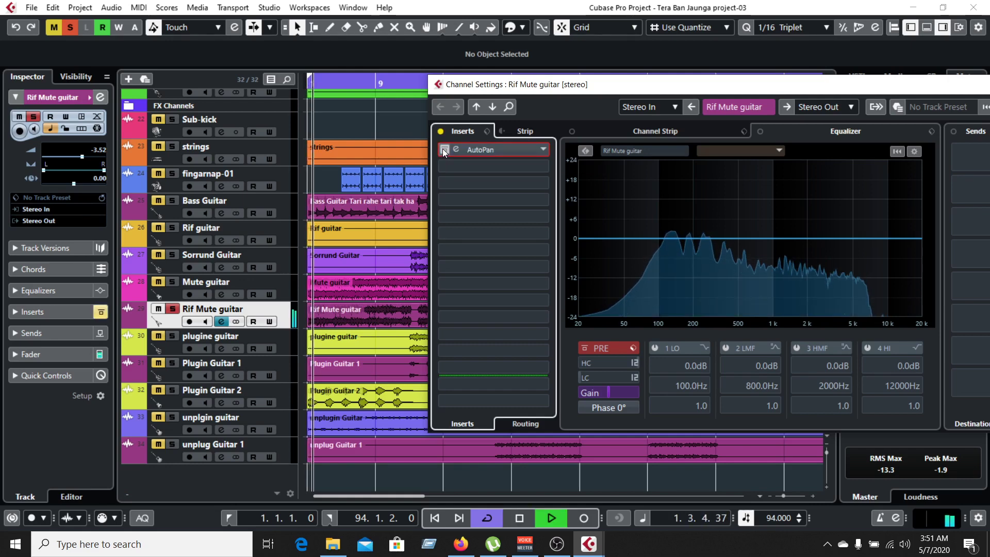
pyautogui.click(443, 148)
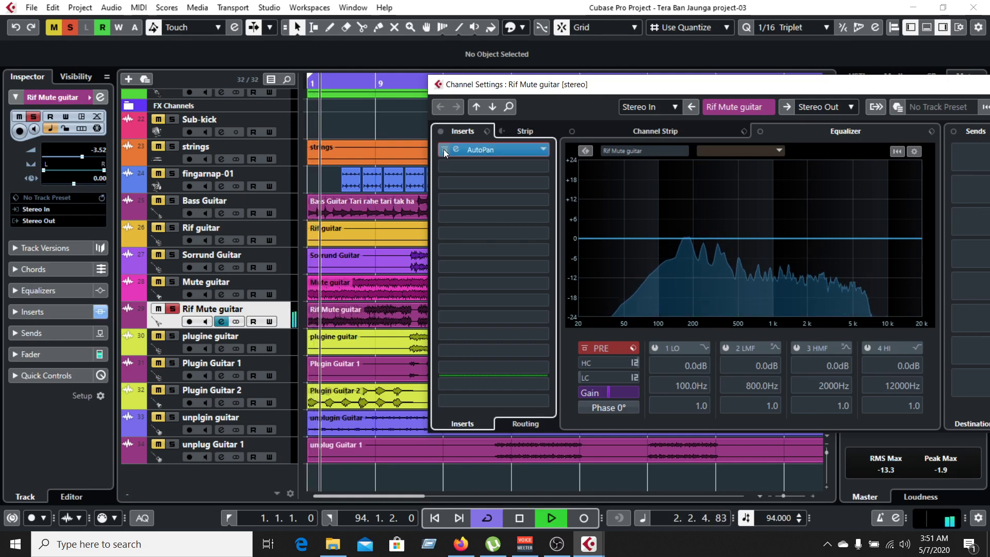
pyautogui.click(444, 150)
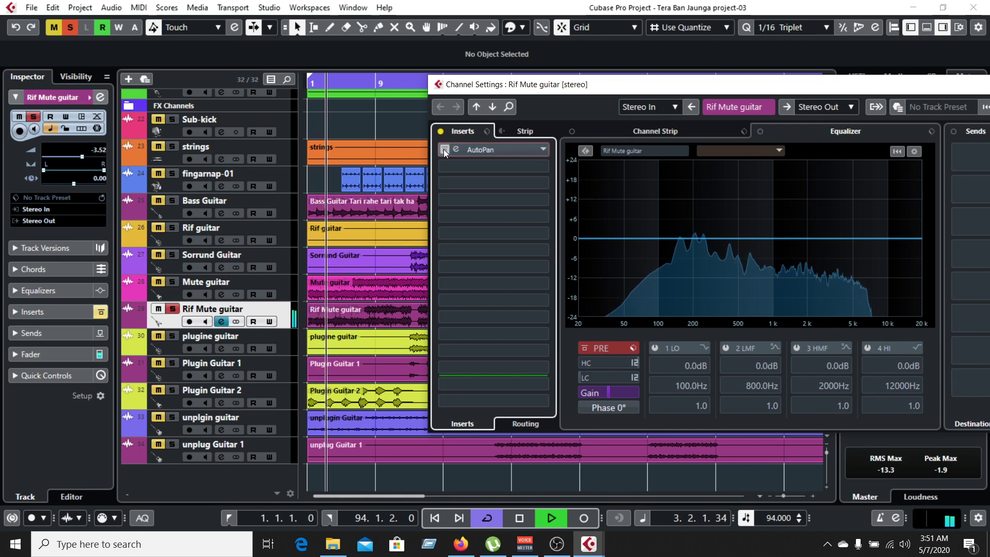
pyautogui.click(444, 150)
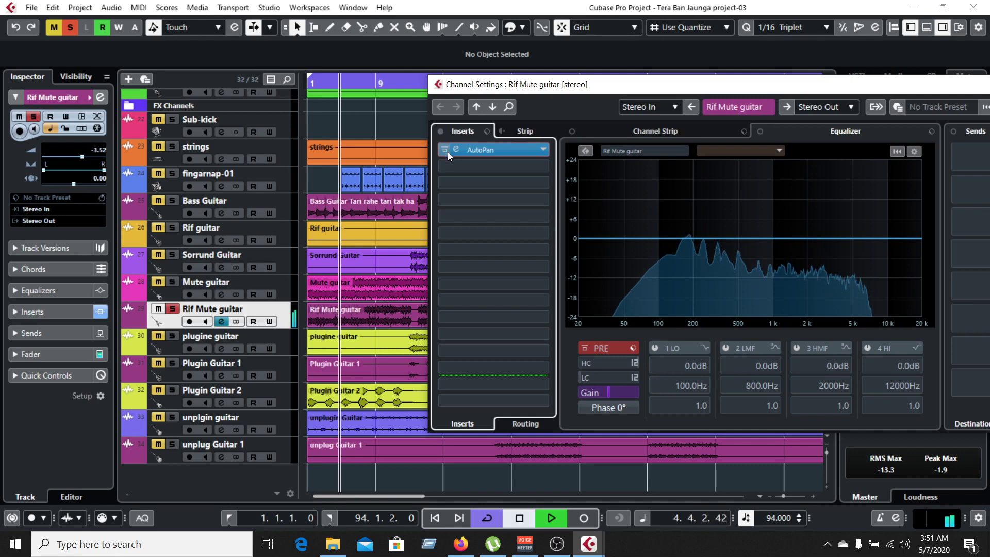
pyautogui.press('space')
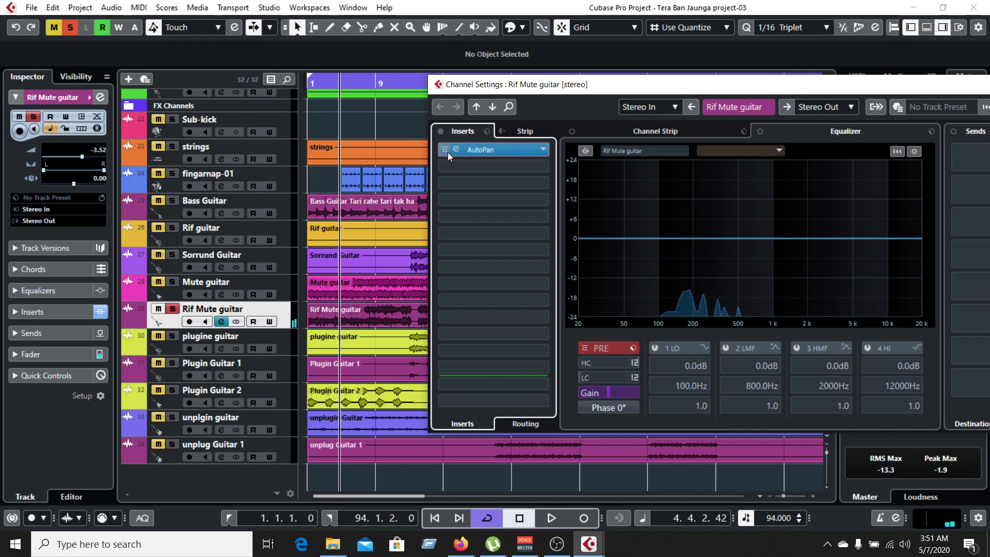
# - Remove AutoPan from the guitar channel's first insert slot by choosing No Effect, discarding its changes
pyautogui.click(543, 149)
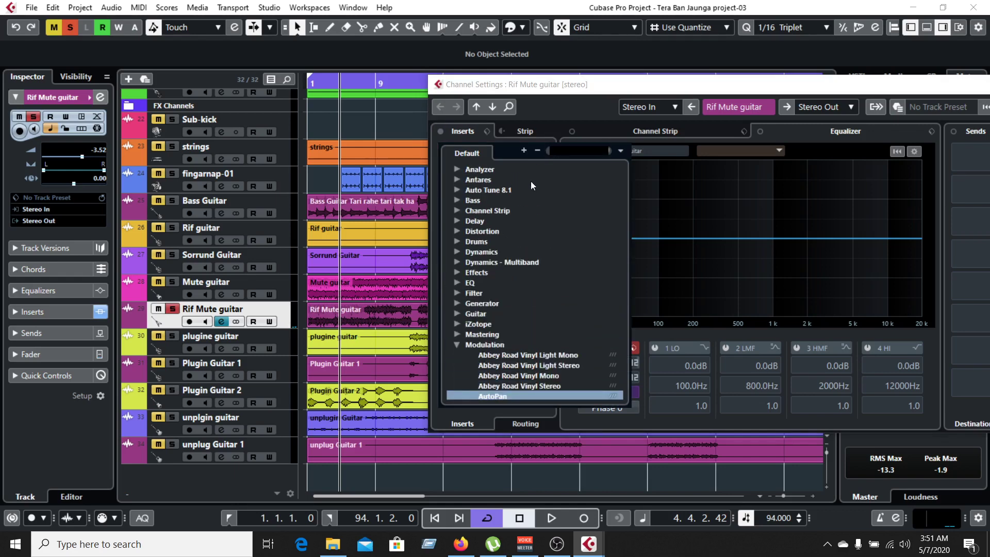
pyautogui.scroll(2, 531, 181)
pyautogui.click(494, 175)
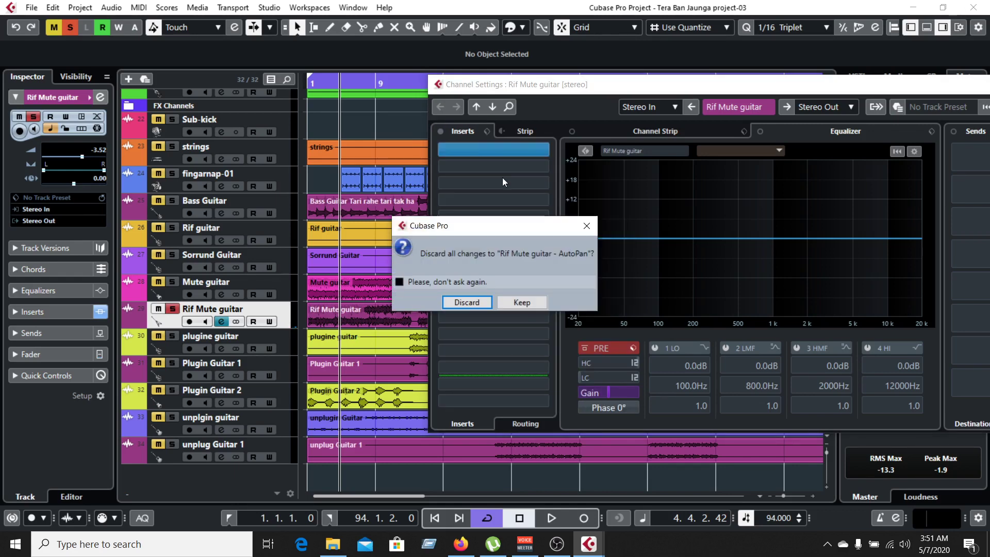
pyautogui.click(466, 302)
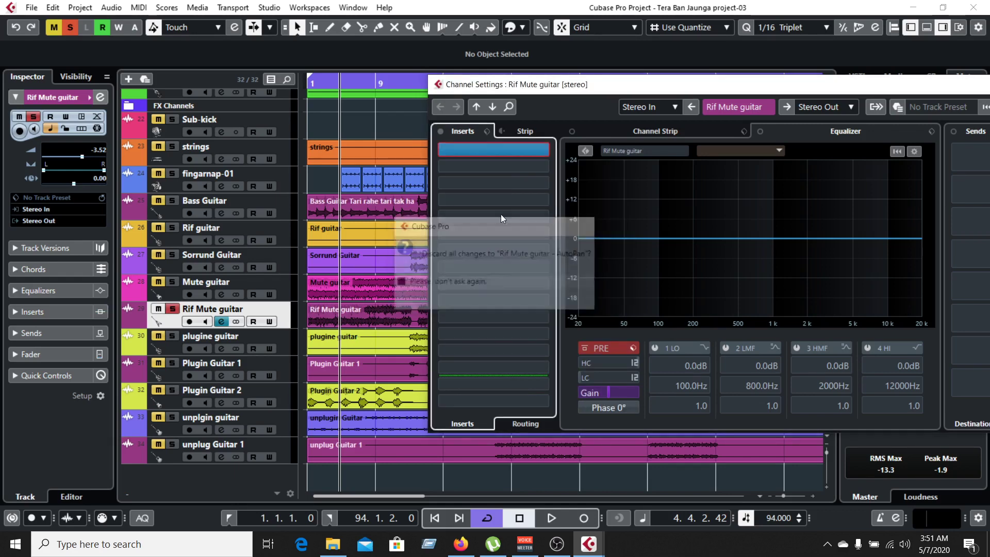
# - Search the effects for "aut" and load AutoPan from the Modulation category into the first insert slot
pyautogui.click(543, 150)
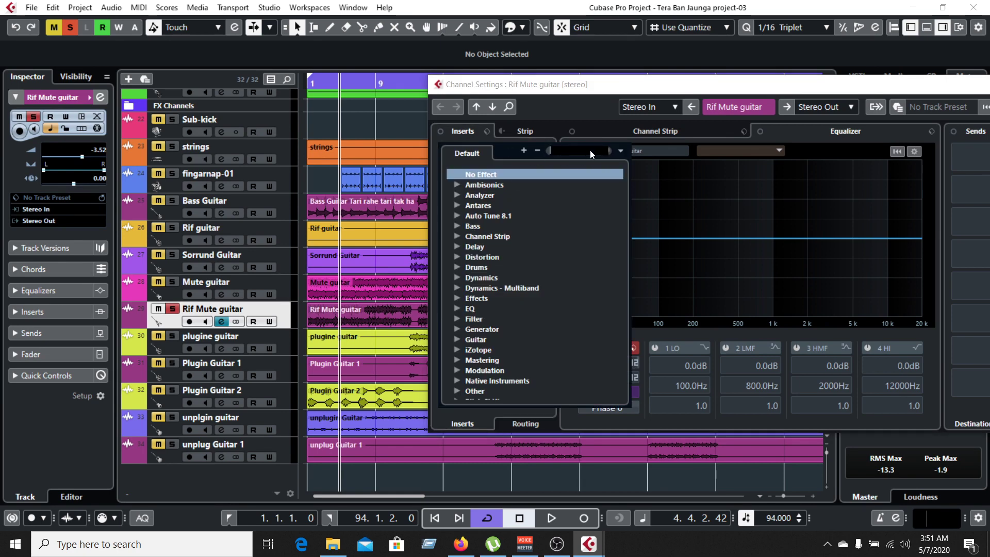
pyautogui.write('aut')
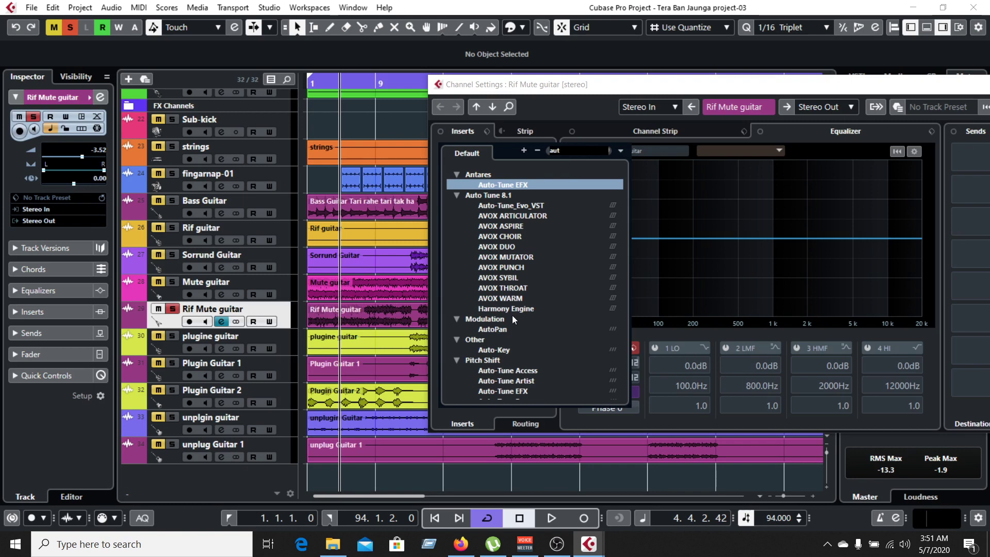
pyautogui.click(498, 329)
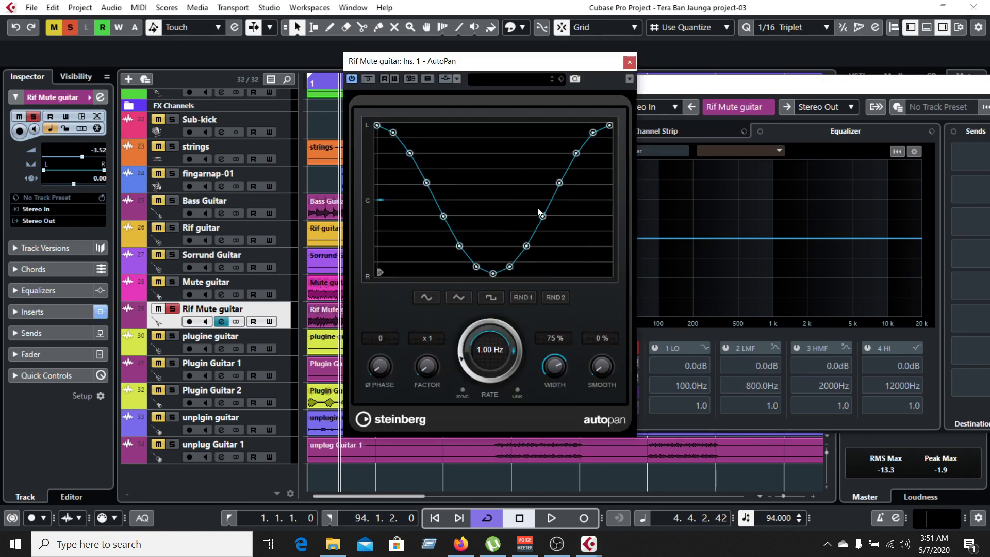
# - Close the guitar's channel settings window and place the AutoPan window clear of the track list
pyautogui.moveTo(508, 61); pyautogui.dragTo(706, 55)
pyautogui.moveTo(920, 89); pyautogui.dragTo(780, 100)
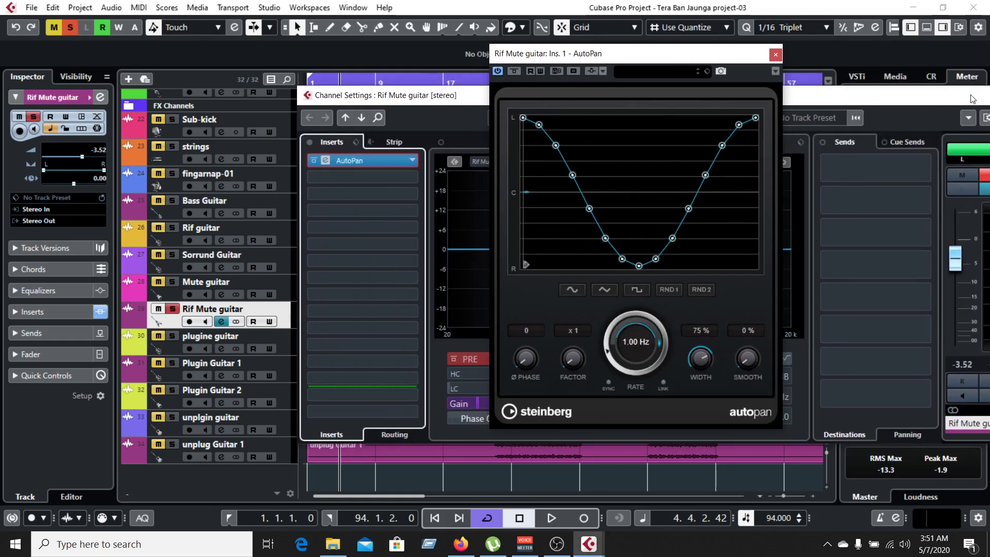
pyautogui.moveTo(971, 92); pyautogui.dragTo(876, 100)
pyautogui.click(920, 103)
pyautogui.moveTo(659, 54); pyautogui.dragTo(723, 46)
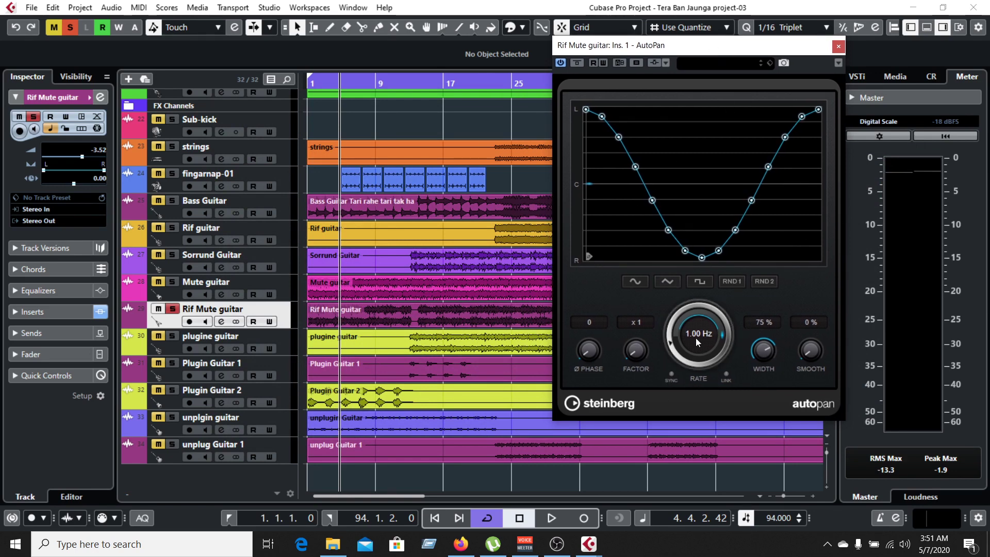
# - Play the guitar from the project start and raise the AutoPan rate to 8.71 Hz
pyautogui.scroll(-1, 697, 339)
pyautogui.moveTo(335, 79); pyautogui.dragTo(256, 81)
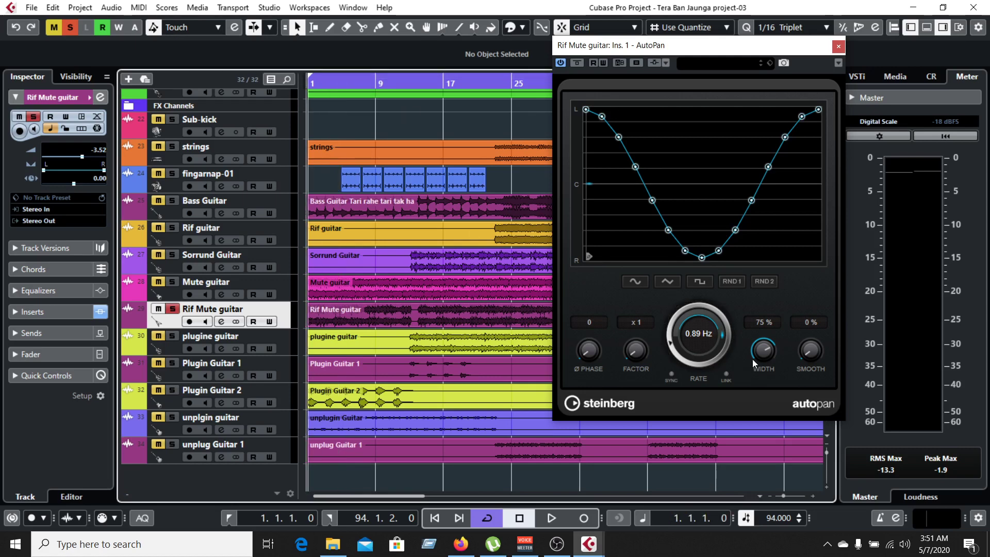
pyautogui.press('space')
pyautogui.moveTo(698, 342); pyautogui.dragTo(693, 241)
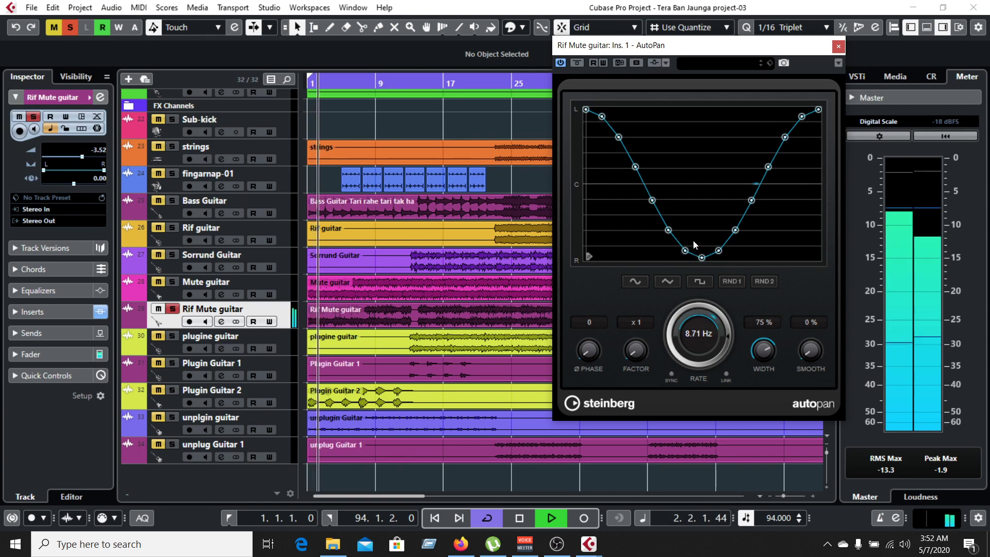
# - Audition the guitar with the AutoPan rate at 6.79 Hz and at 10.00 Hz, stopping playback after the comparison
pyautogui.moveTo(701, 335)
pyautogui.mouseDown()
pyautogui.moveTo(703, 398)
pyautogui.moveTo(702, 309)
pyautogui.moveTo(702, 444)
pyautogui.moveTo(701, 321)
pyautogui.moveTo(698, 335)
pyautogui.mouseUp()
pyautogui.press('space')
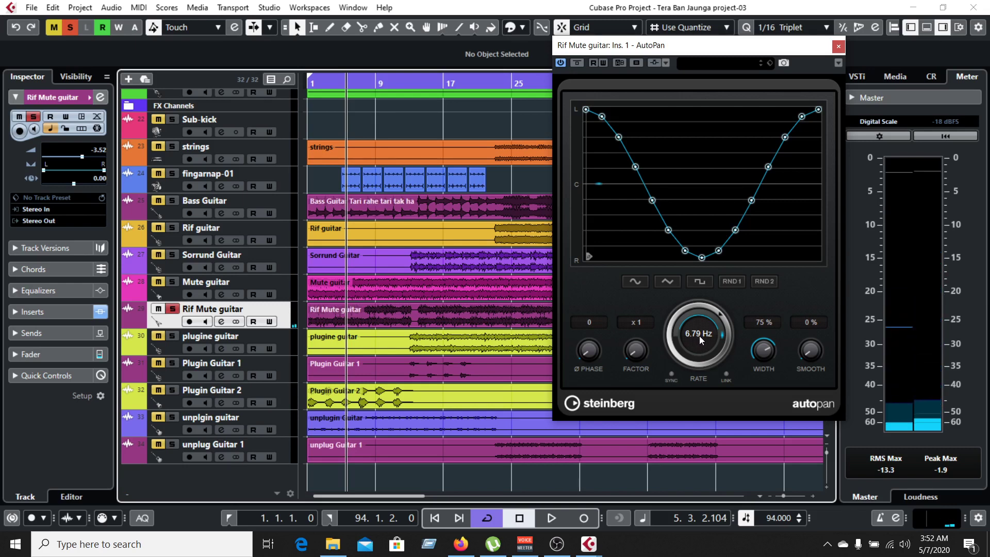
pyautogui.press('space')
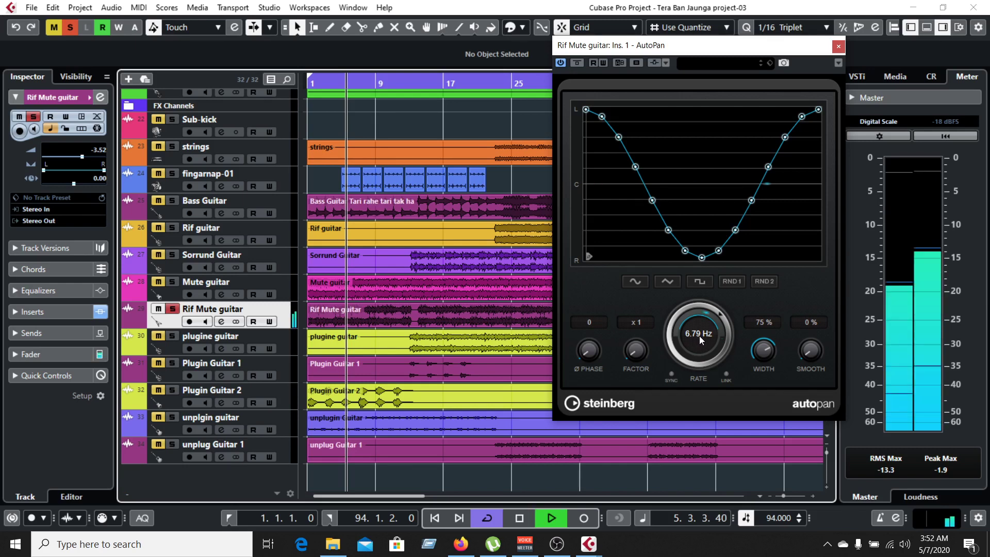
pyautogui.moveTo(692, 338); pyautogui.dragTo(694, 460)
pyautogui.moveTo(701, 311); pyautogui.dragTo(691, 231)
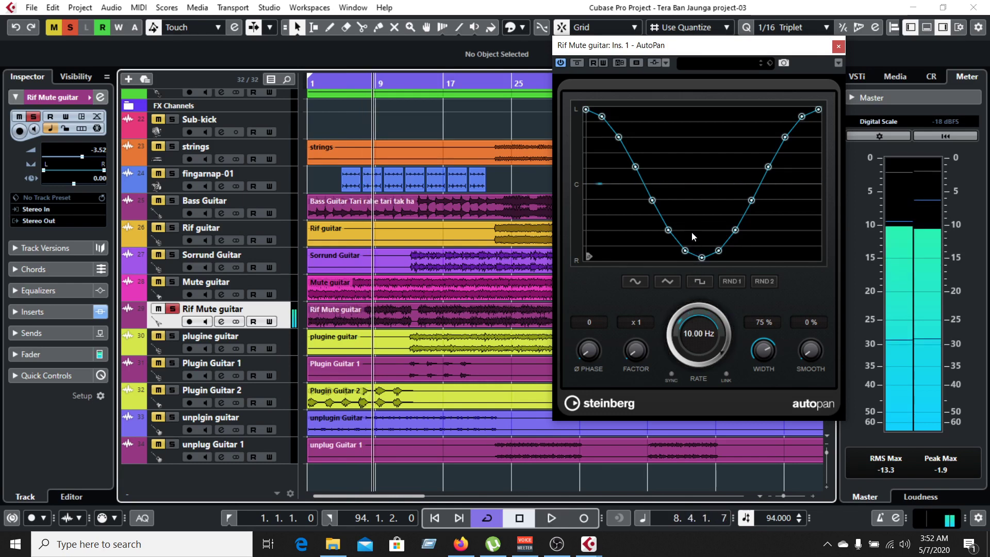
pyautogui.press('space')
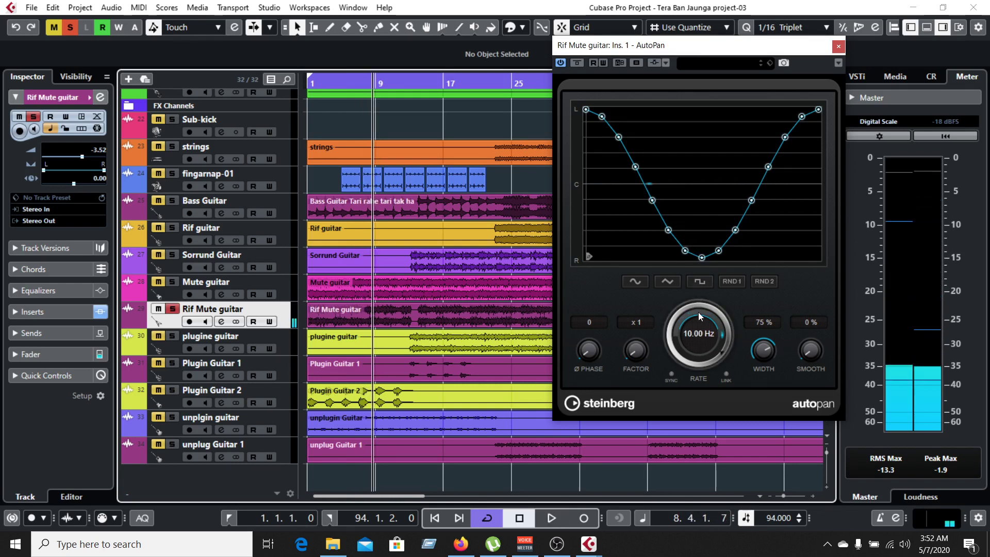
# - Audition the AutoPan rate from 0.10 Hz upward on the guitar, stop playback and set the rate to 1.01 Hz
pyautogui.moveTo(699, 312); pyautogui.dragTo(710, 372)
pyautogui.press('space')
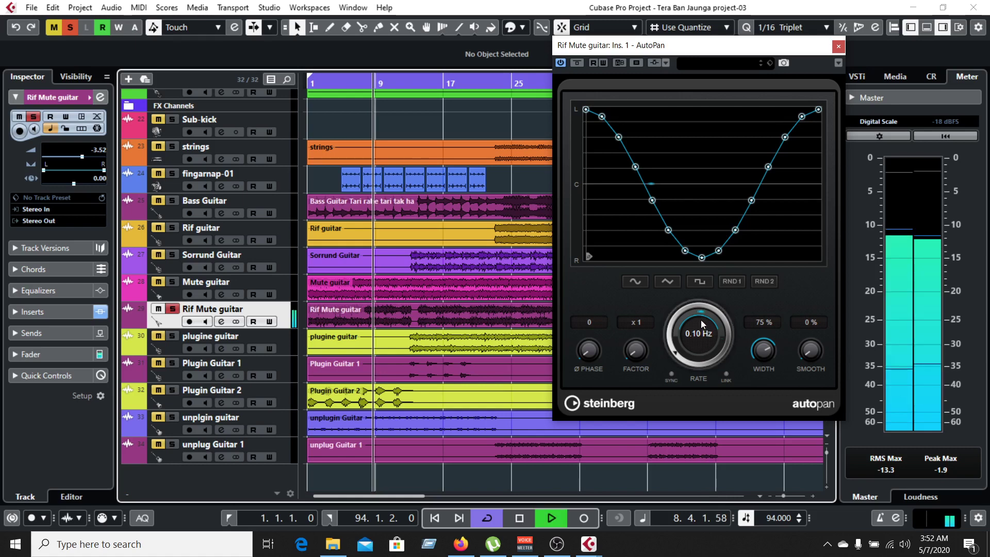
pyautogui.press('space')
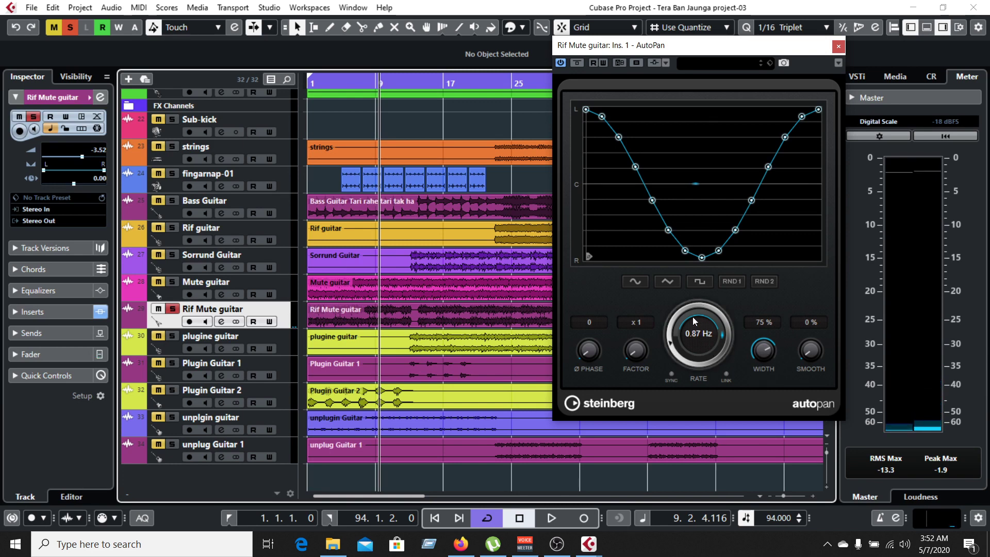
pyautogui.moveTo(689, 297); pyautogui.dragTo(688, 286)
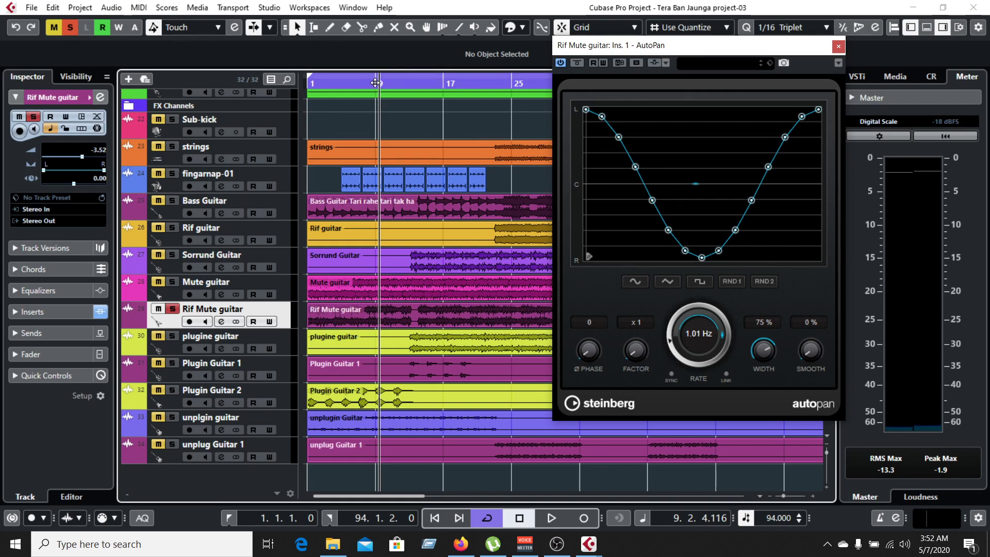
# - Return to the project start and compare the AutoPan width at 100 % and 42 % during playback
pyautogui.moveTo(371, 81); pyautogui.dragTo(255, 80)
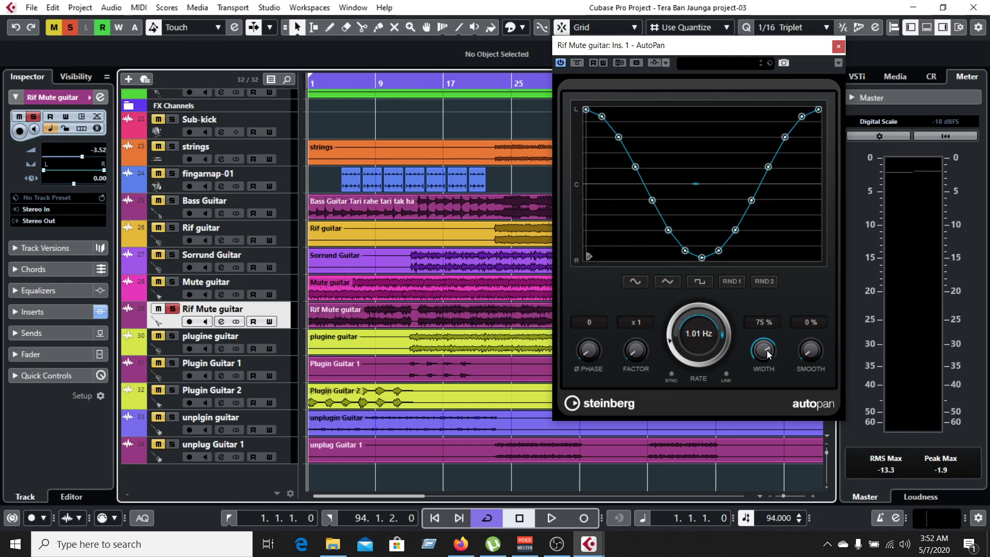
pyautogui.moveTo(767, 351); pyautogui.dragTo(752, 225)
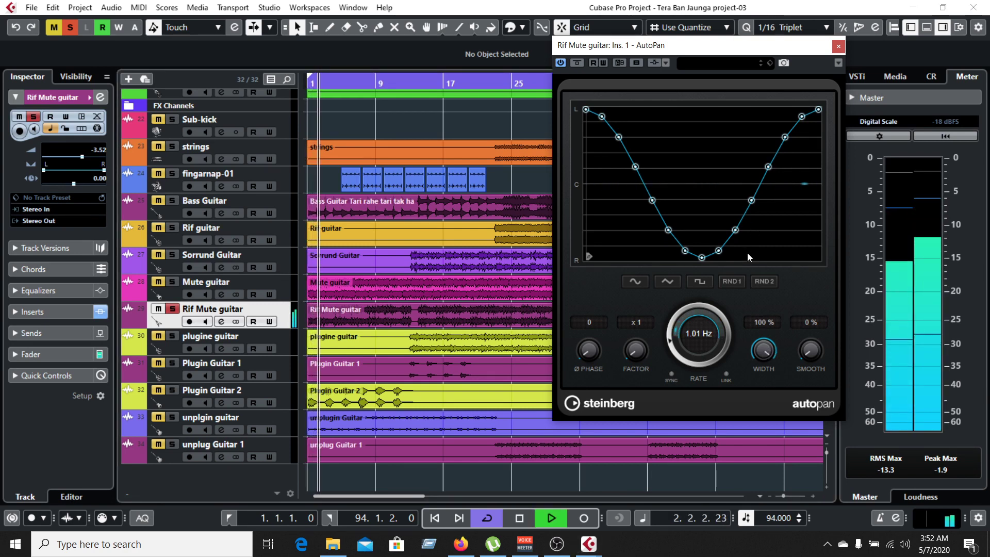
pyautogui.moveTo(751, 222); pyautogui.dragTo(760, 391)
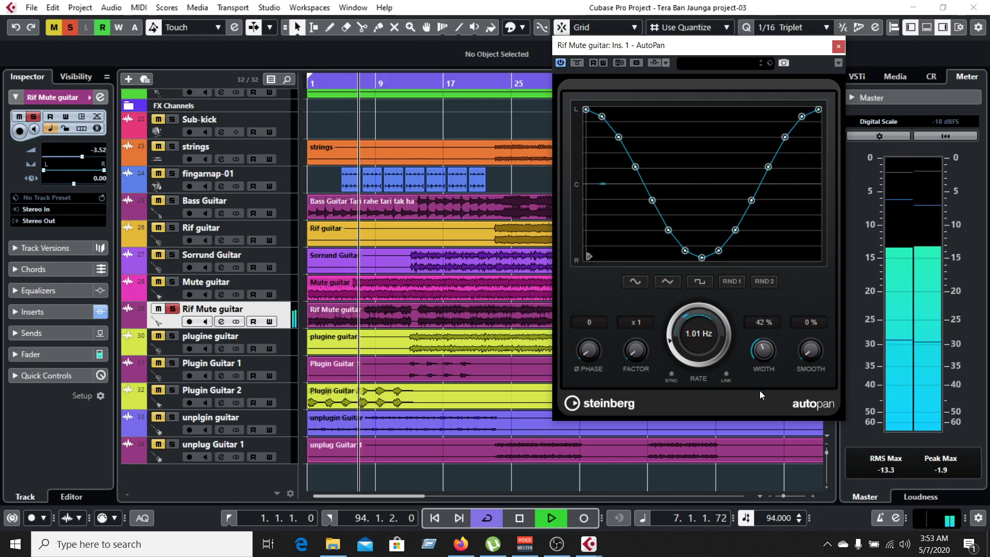
pyautogui.press('space')
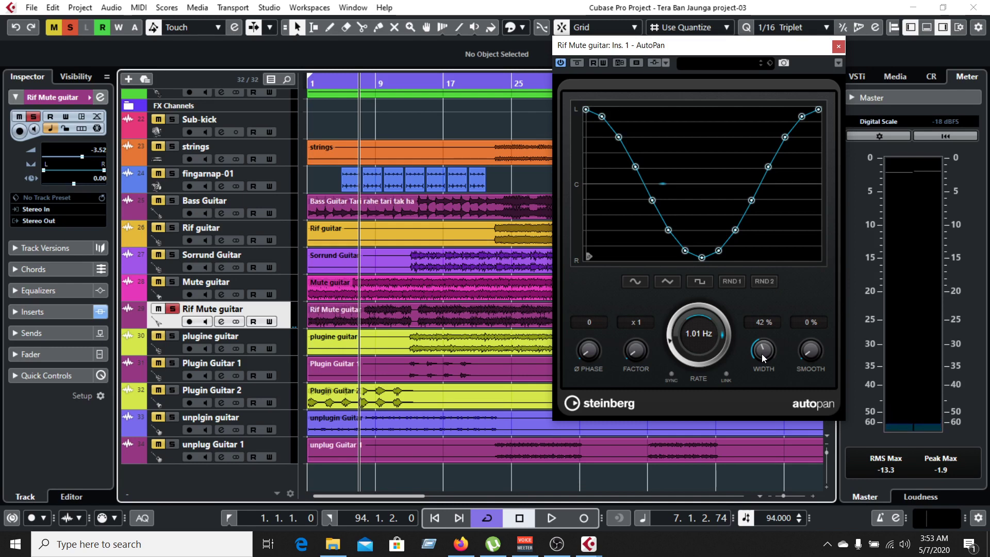
# - Raise the AutoPan width back to 100 %, resume playback and reduce the width to 65 %
pyautogui.moveTo(762, 354); pyautogui.dragTo(757, 196)
pyautogui.press('space')
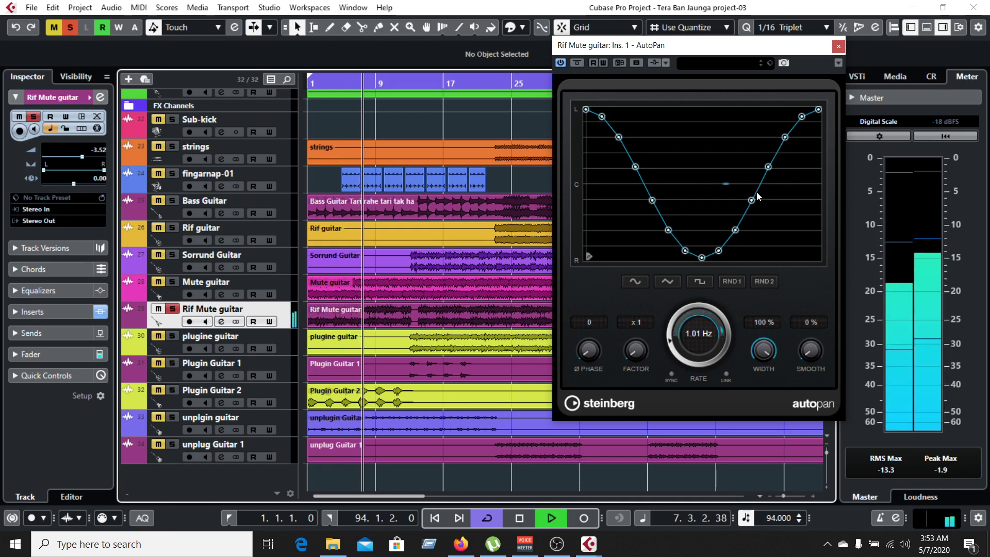
pyautogui.moveTo(757, 196); pyautogui.dragTo(766, 324)
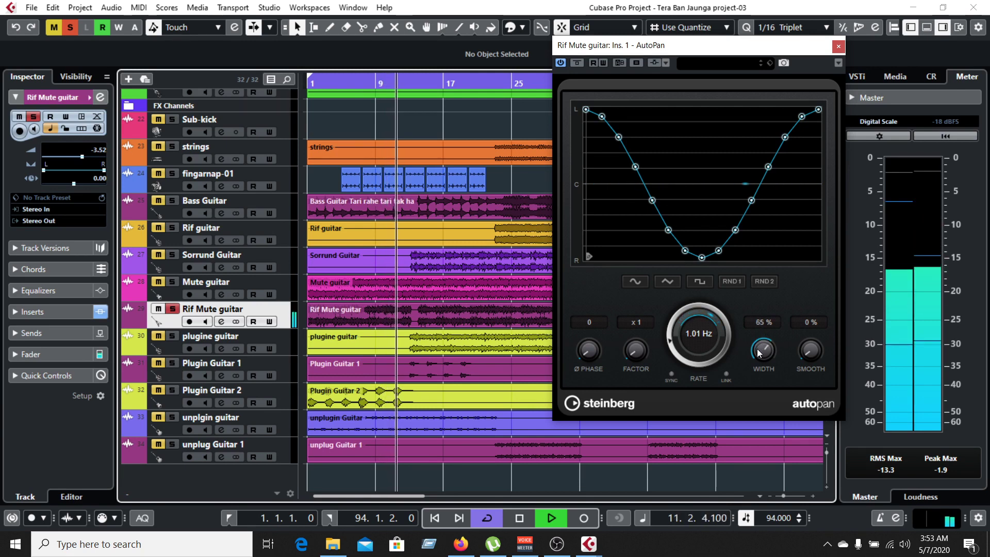
pyautogui.press('space')
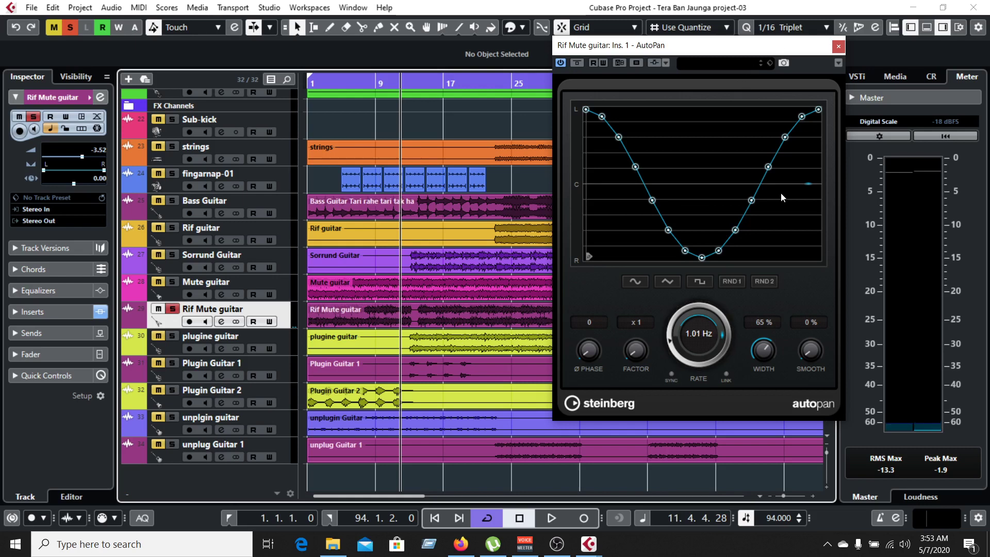
# - Move the AutoPan window over the middle of the arrangement and play the guitar from the project start
pyautogui.moveTo(796, 45); pyautogui.dragTo(699, 27)
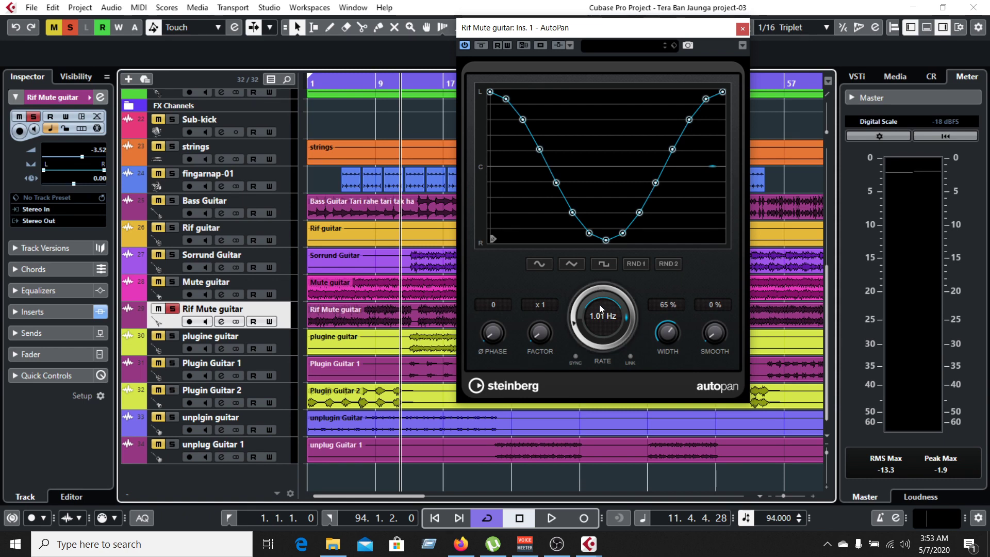
pyautogui.moveTo(351, 80); pyautogui.dragTo(218, 73)
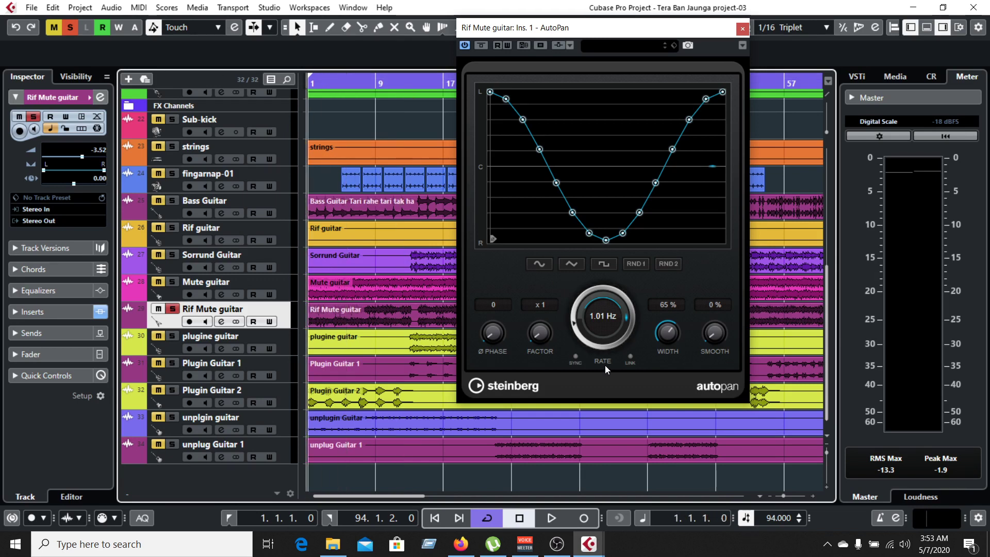
pyautogui.press('space')
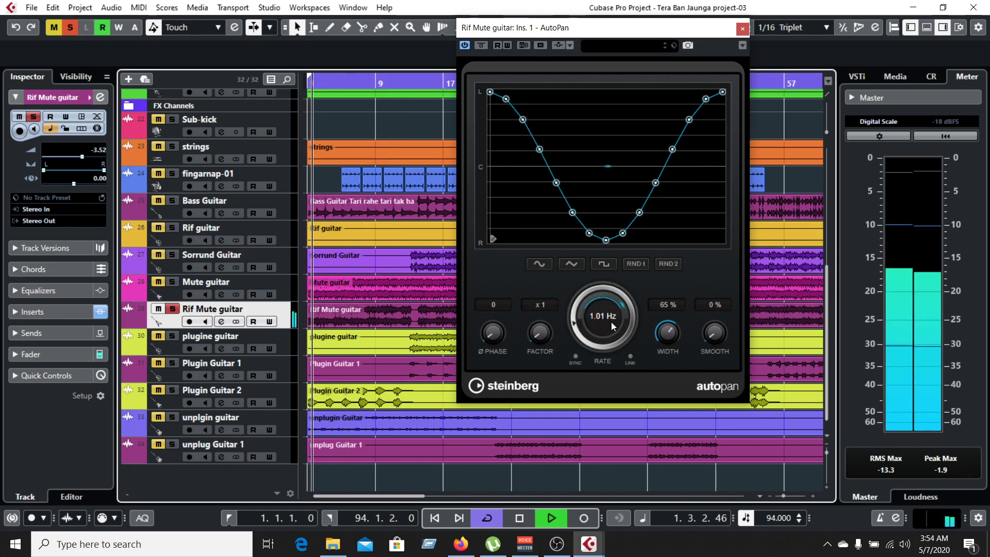
# - Sweep the AutoPan rate up to 5.56 Hz while the guitar plays and settle it at 0.81 Hz
pyautogui.moveTo(603, 320); pyautogui.dragTo(601, 376)
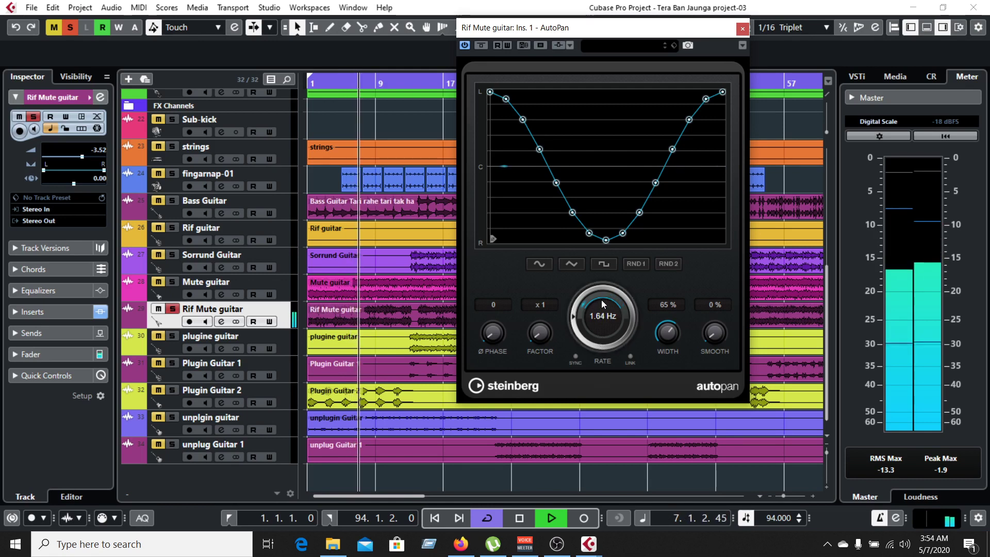
pyautogui.moveTo(602, 299); pyautogui.dragTo(611, 116)
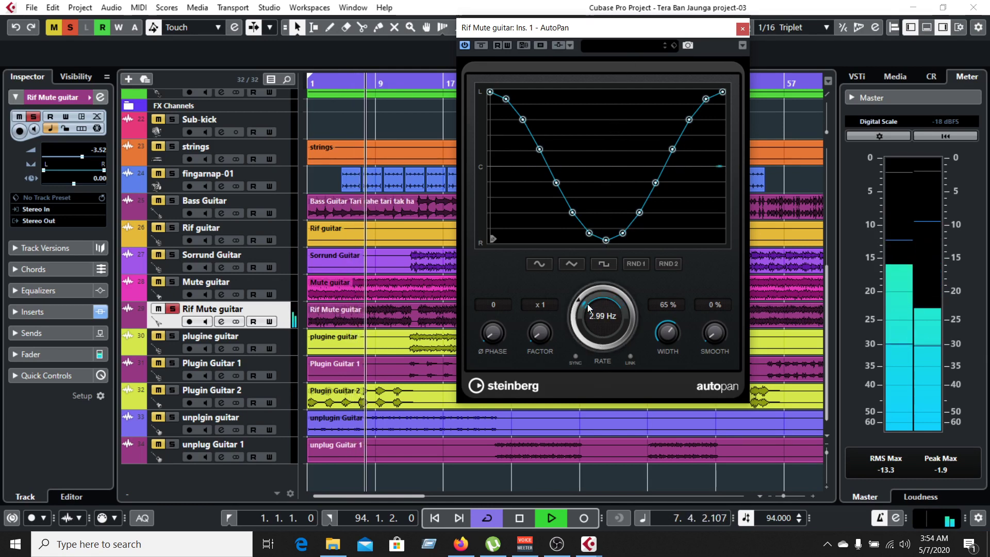
pyautogui.moveTo(602, 329); pyautogui.dragTo(601, 221)
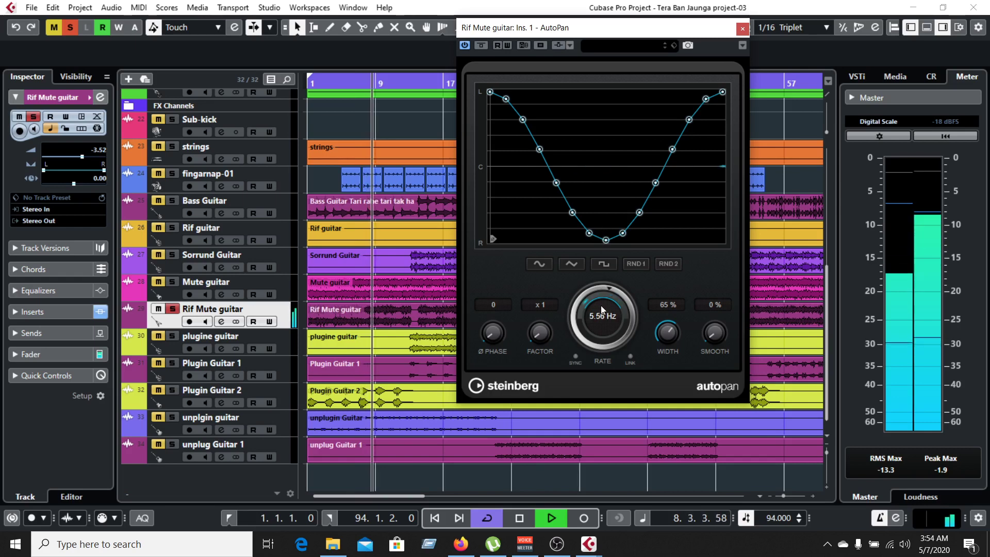
pyautogui.moveTo(601, 306); pyautogui.dragTo(603, 363)
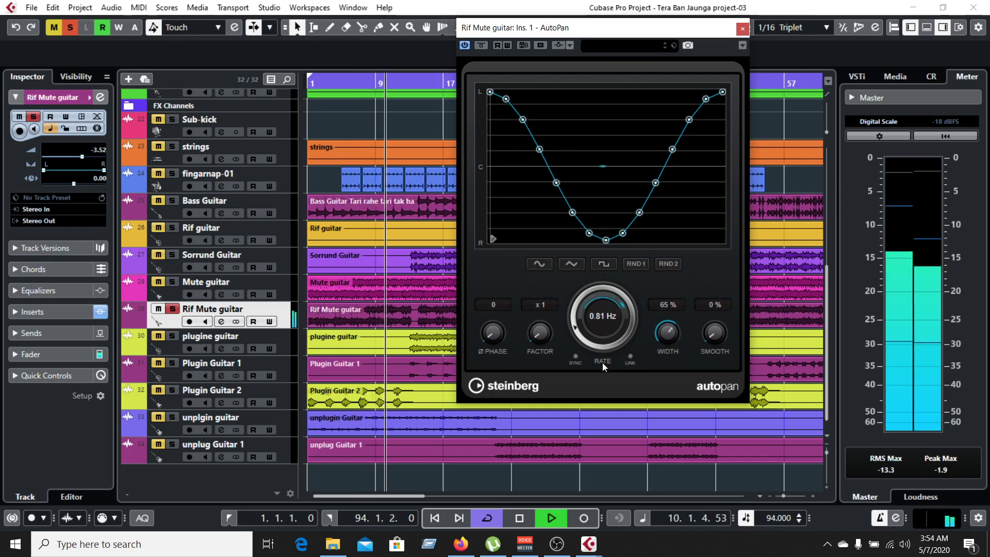
# - Set the AutoPan width to 69 % and listen to the guitar again from the project start
pyautogui.moveTo(662, 331)
pyautogui.mouseDown()
pyautogui.moveTo(664, 248)
pyautogui.moveTo(659, 321)
pyautogui.mouseUp()
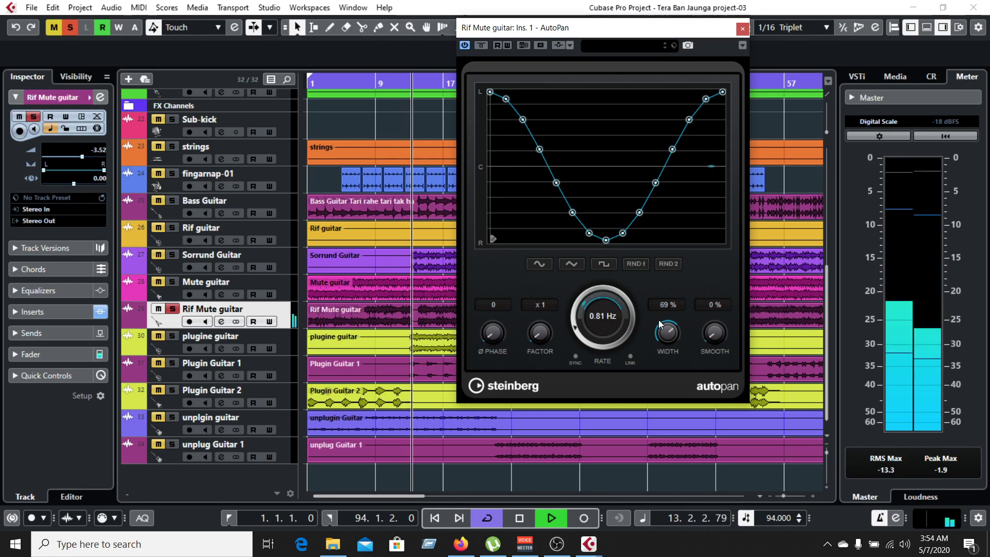
pyautogui.press('space')
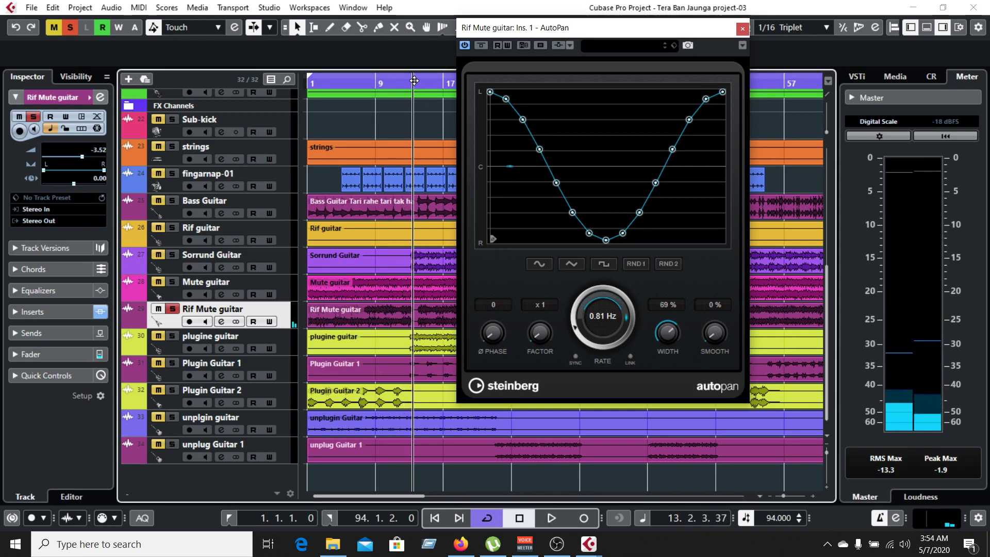
pyautogui.moveTo(414, 81); pyautogui.dragTo(234, 80)
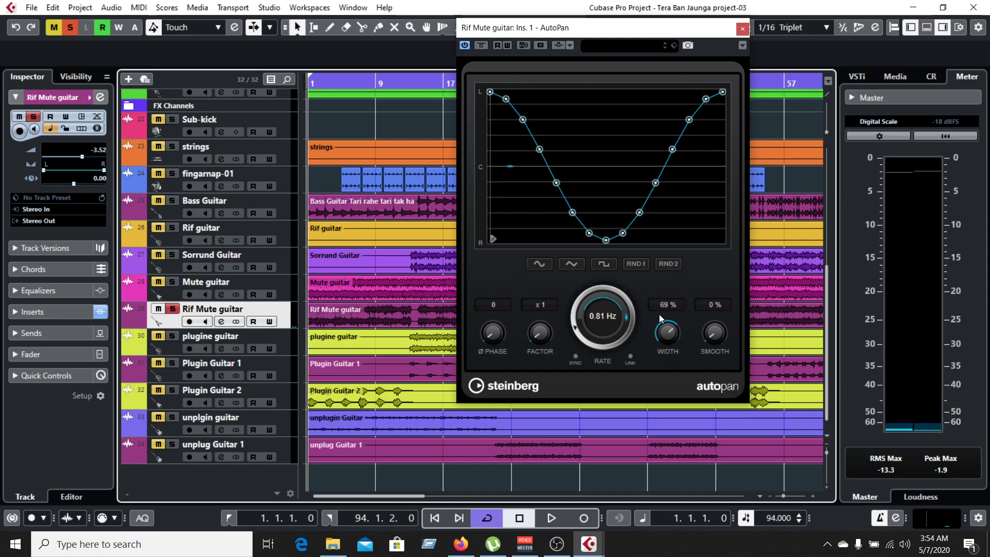
pyautogui.press('space')
pyautogui.moveTo(669, 329); pyautogui.dragTo(667, 329)
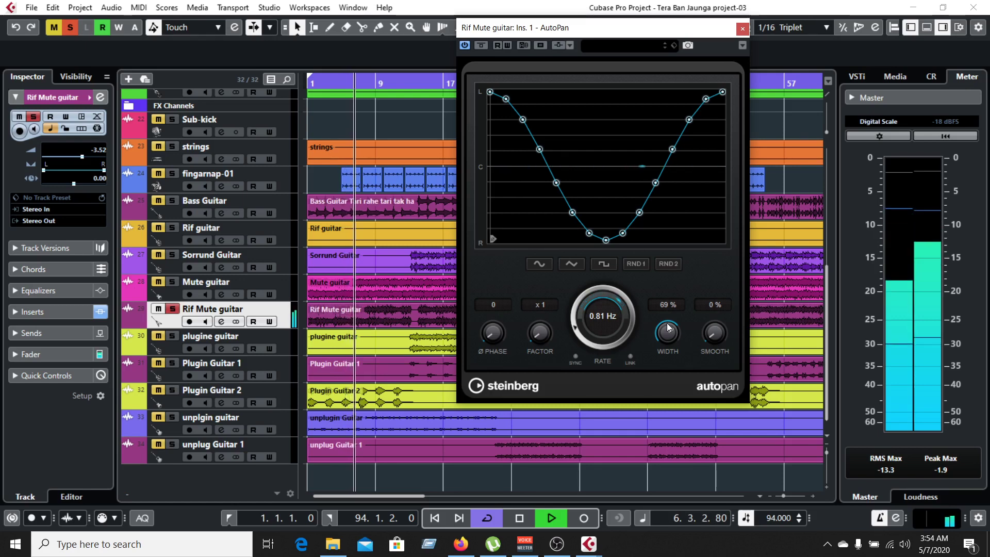
pyautogui.press('space')
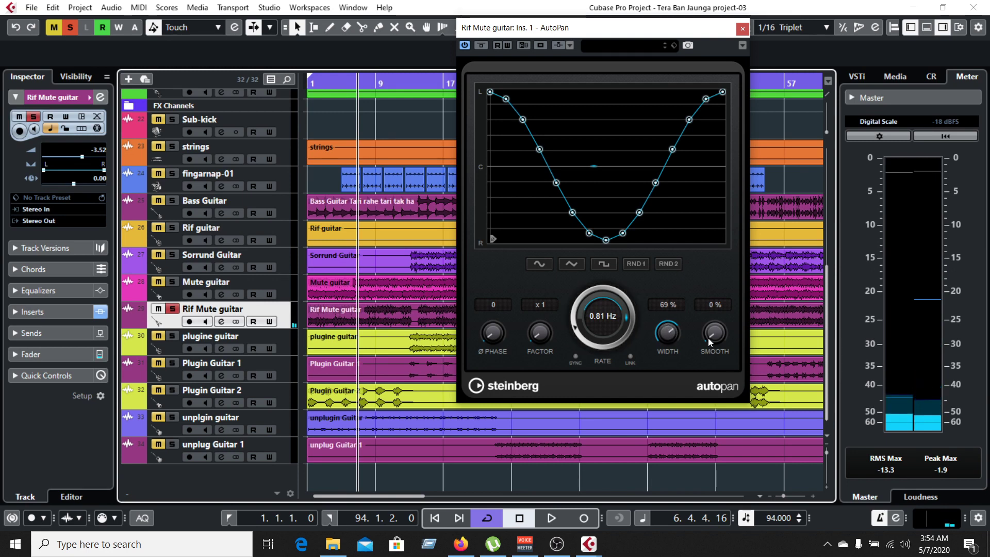
# - Raise the AutoPan smoothing to 6 %, play from the project start and increase it to 46 % while listening
pyautogui.moveTo(708, 339); pyautogui.dragTo(709, 329)
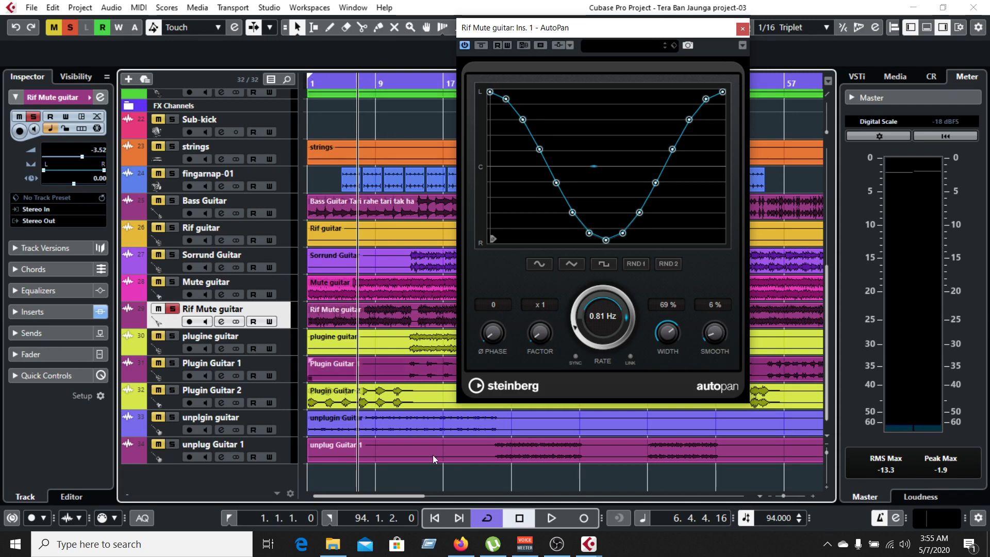
pyautogui.click(442, 524)
pyautogui.press('space')
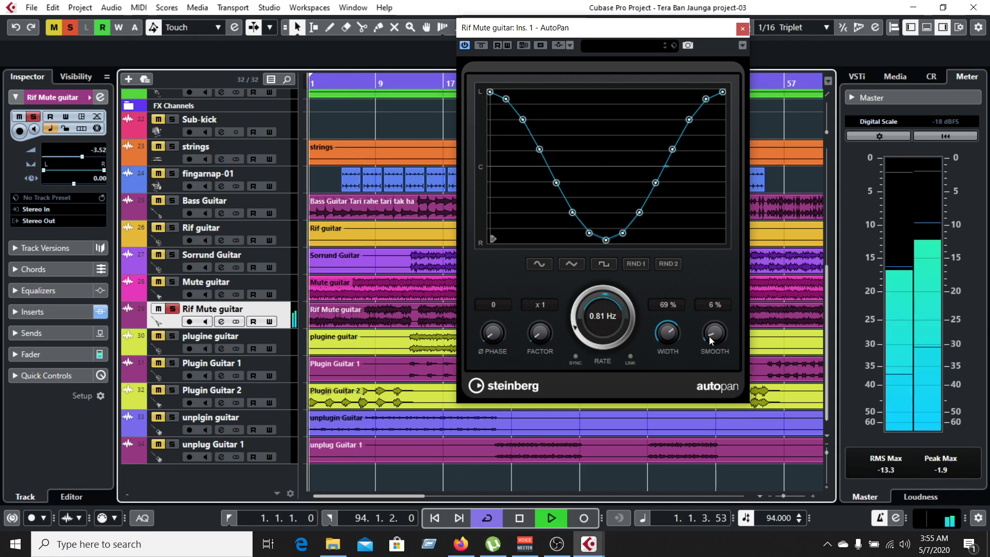
pyautogui.moveTo(710, 337); pyautogui.dragTo(723, 293)
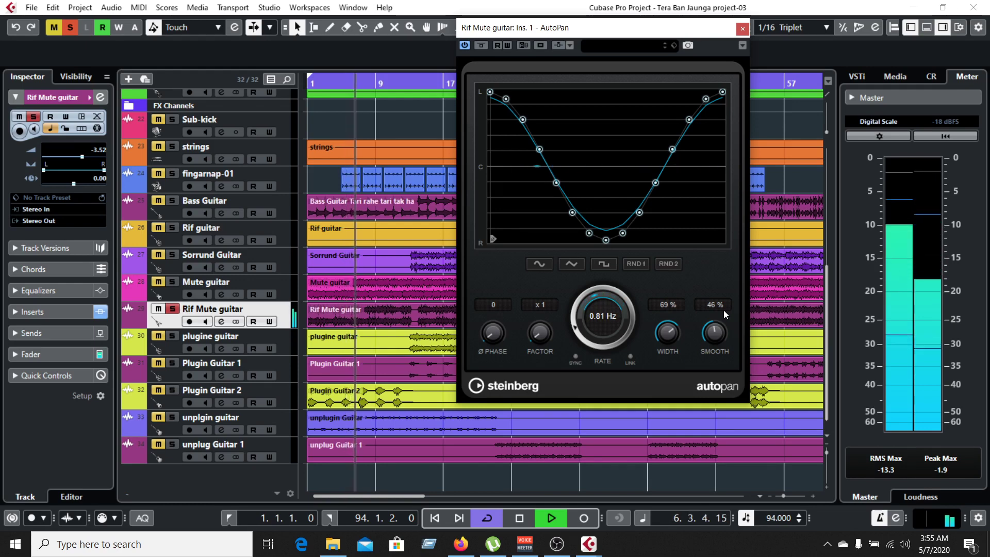
pyautogui.press('space')
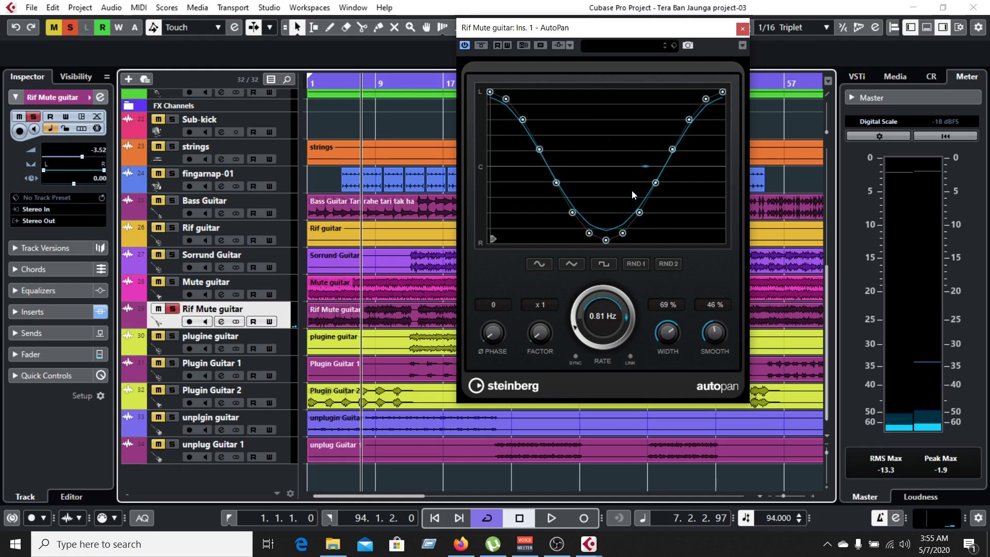
# - Replay the smoothed panning briefly from the project start, switch the AutoPan curve to the square waveform and resume playback
pyautogui.moveTo(363, 81); pyautogui.dragTo(295, 81)
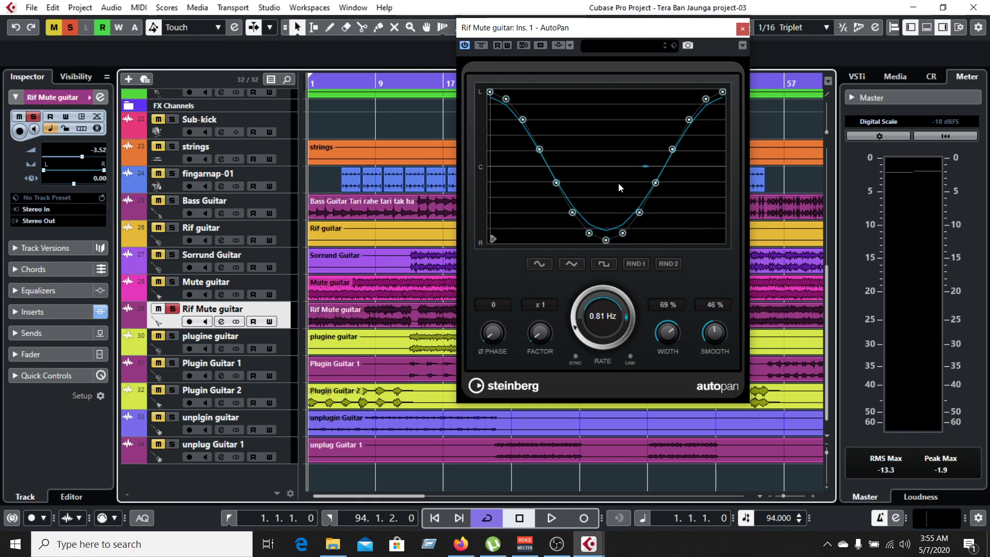
pyautogui.press('space')
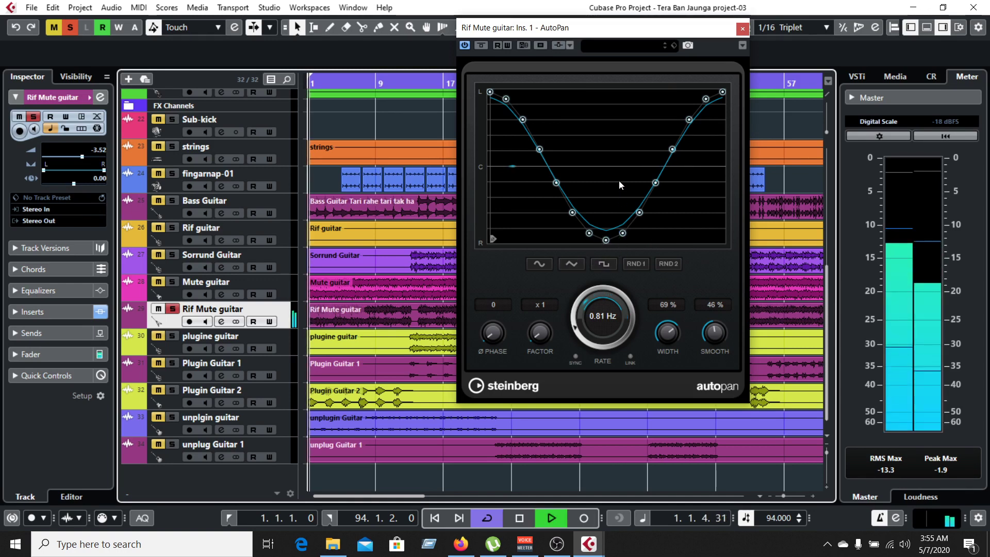
pyautogui.press('space')
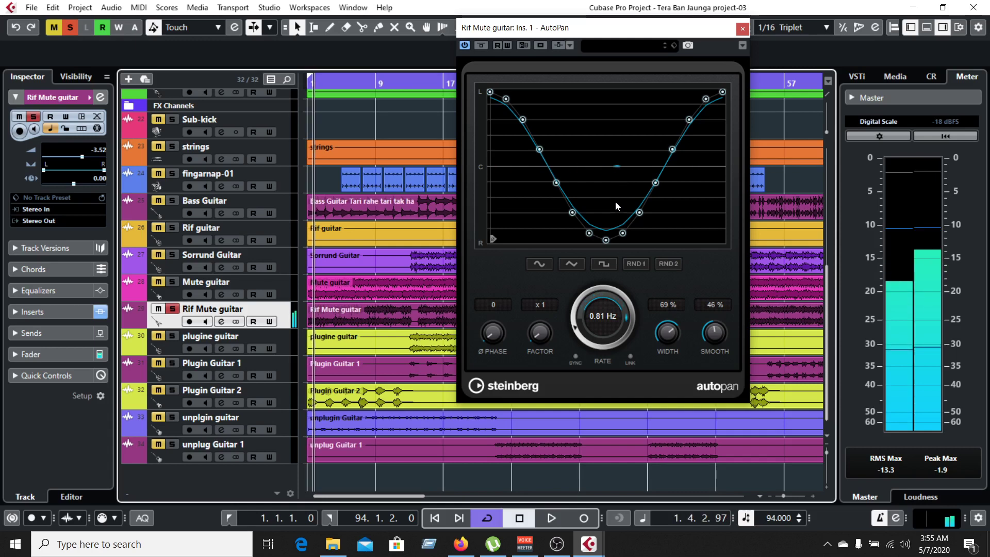
pyautogui.click(603, 264)
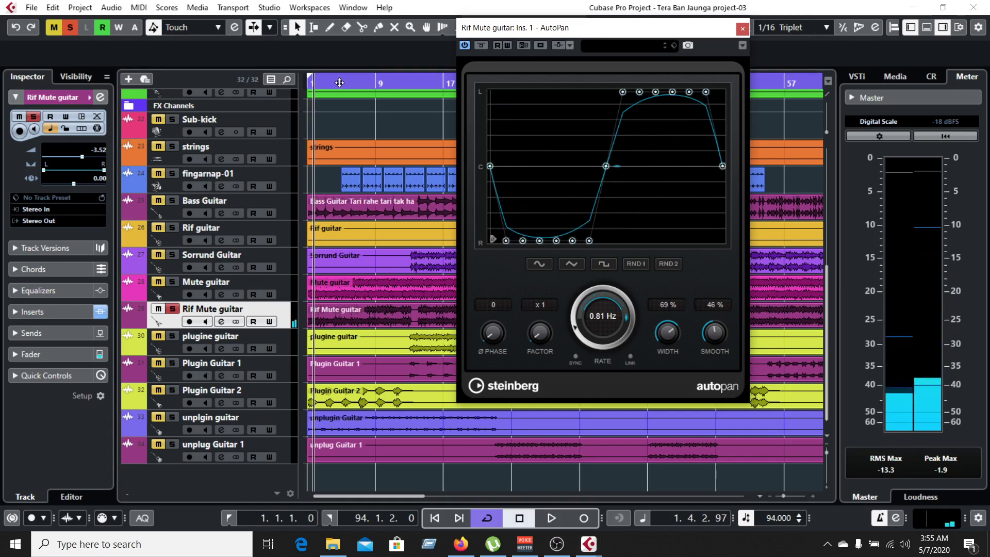
pyautogui.press('space')
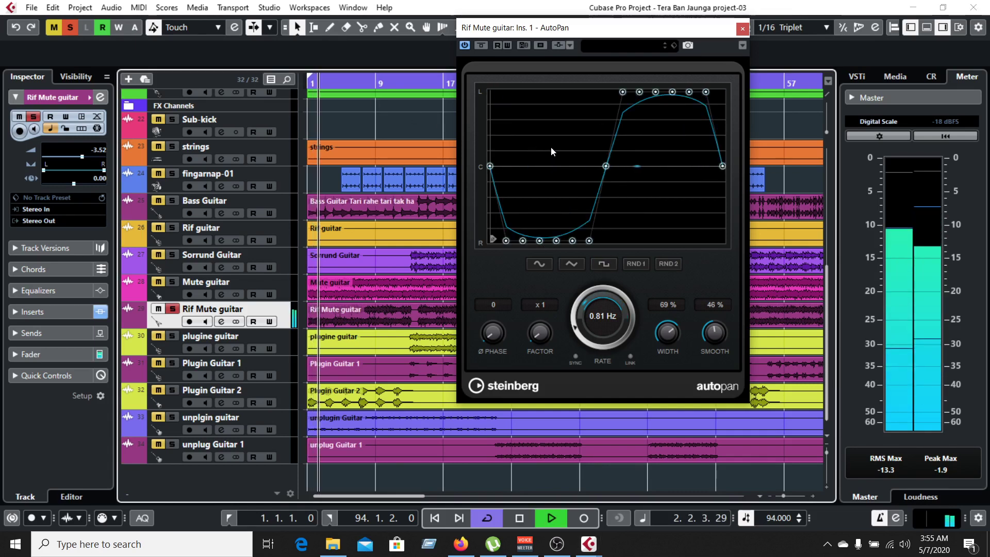
# - Stop playback, switch the AutoPan curve to the sine waveform and listen to the guitar with it
pyautogui.press('space')
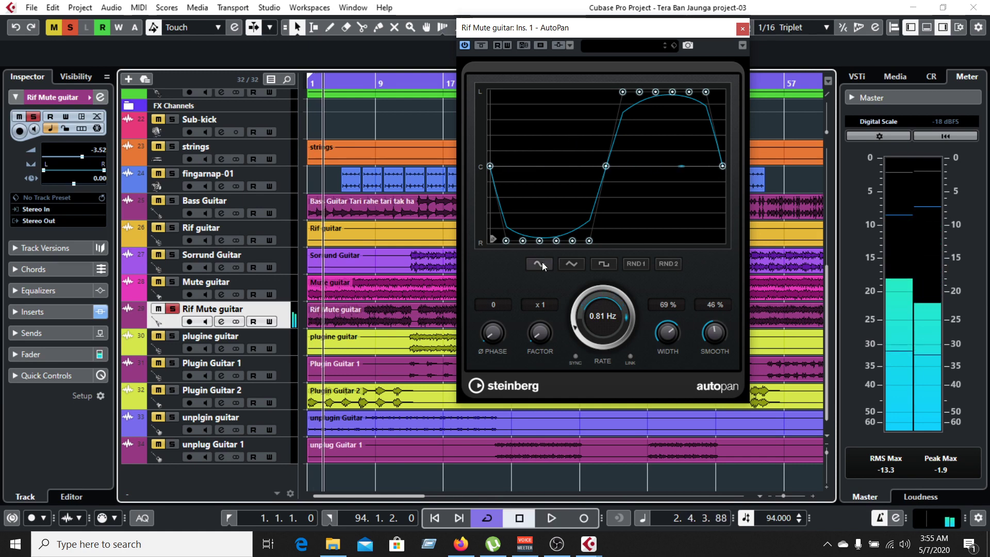
pyautogui.click(577, 262)
pyautogui.click(601, 262)
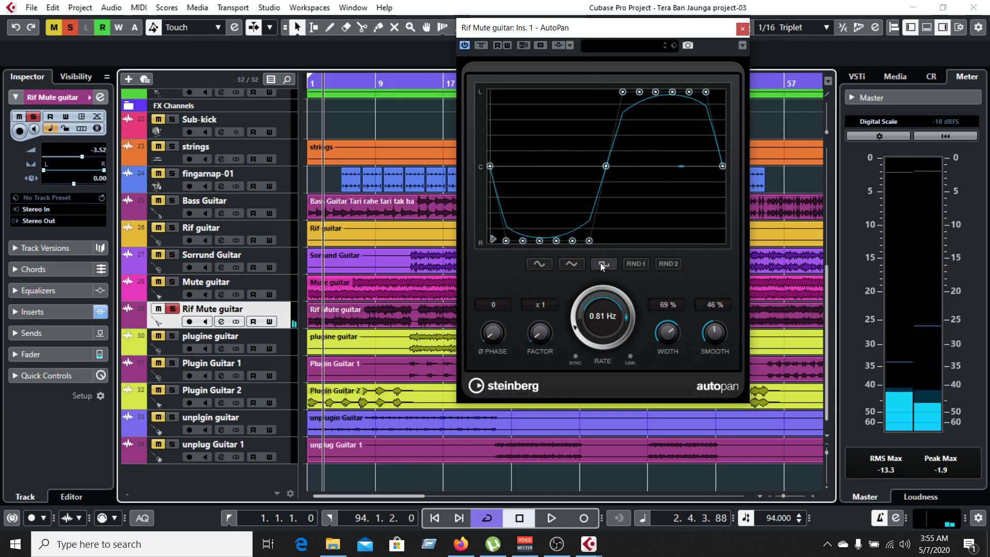
pyautogui.click(539, 264)
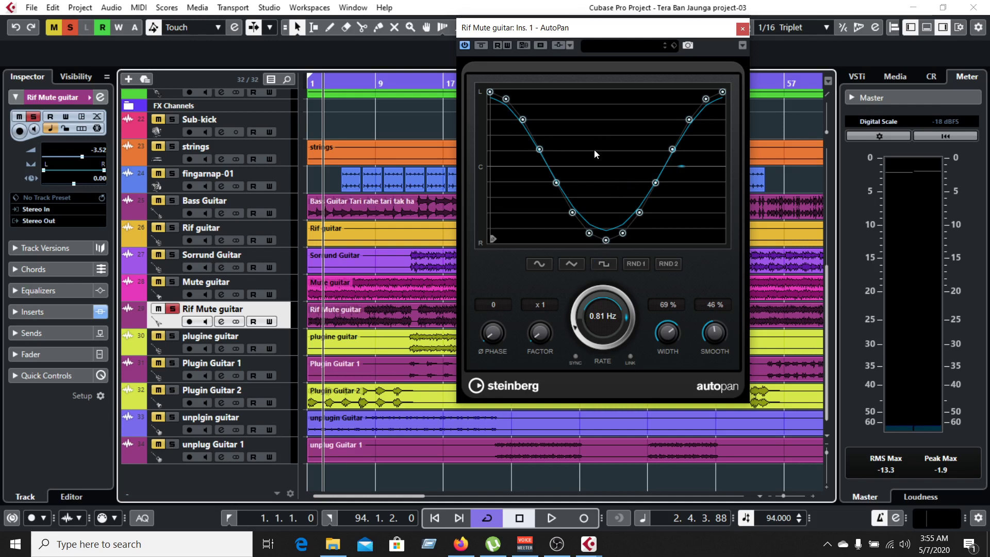
pyautogui.press('space')
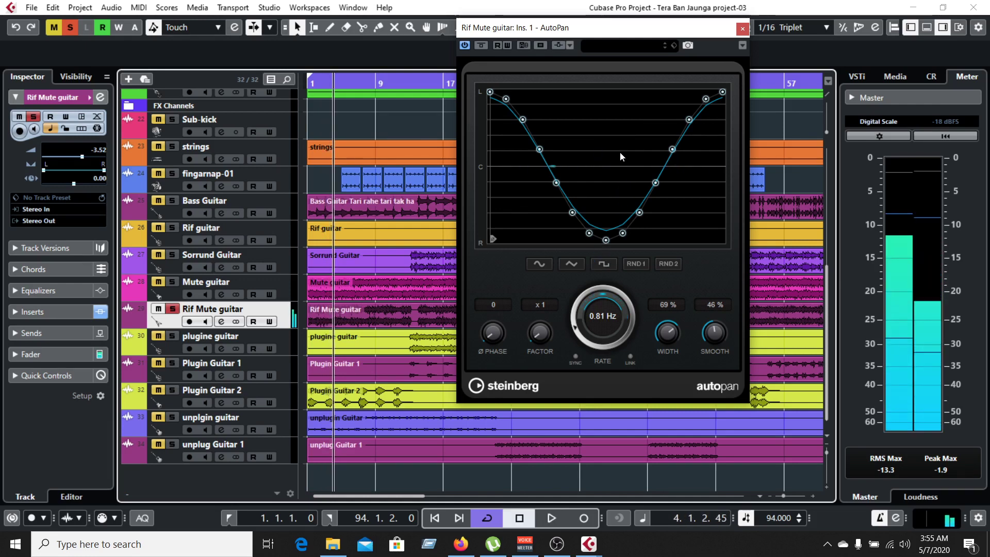
pyautogui.press('space')
# - Switch the AutoPan curve back to the square waveform and audition the guitar from the project start
pyautogui.click(602, 263)
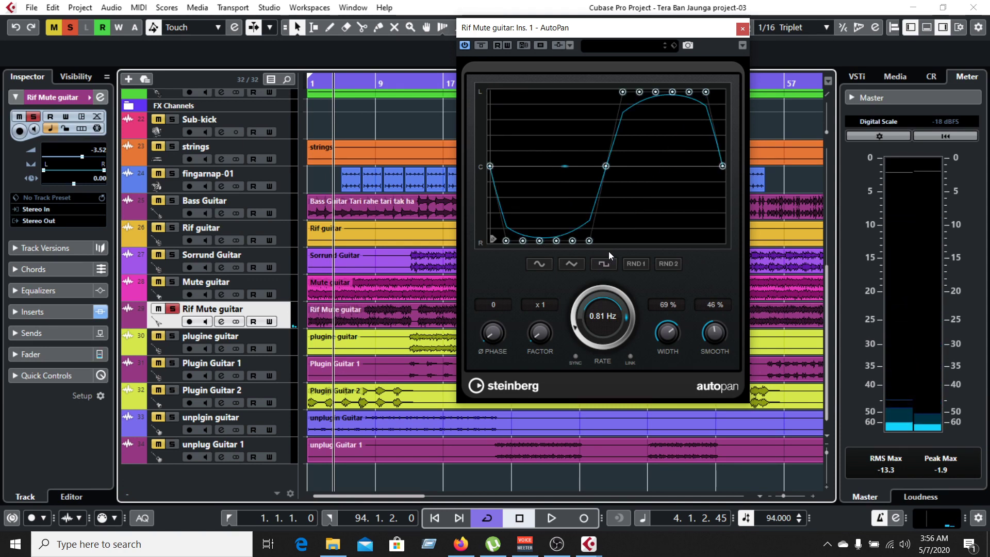
pyautogui.moveTo(326, 83); pyautogui.dragTo(274, 80)
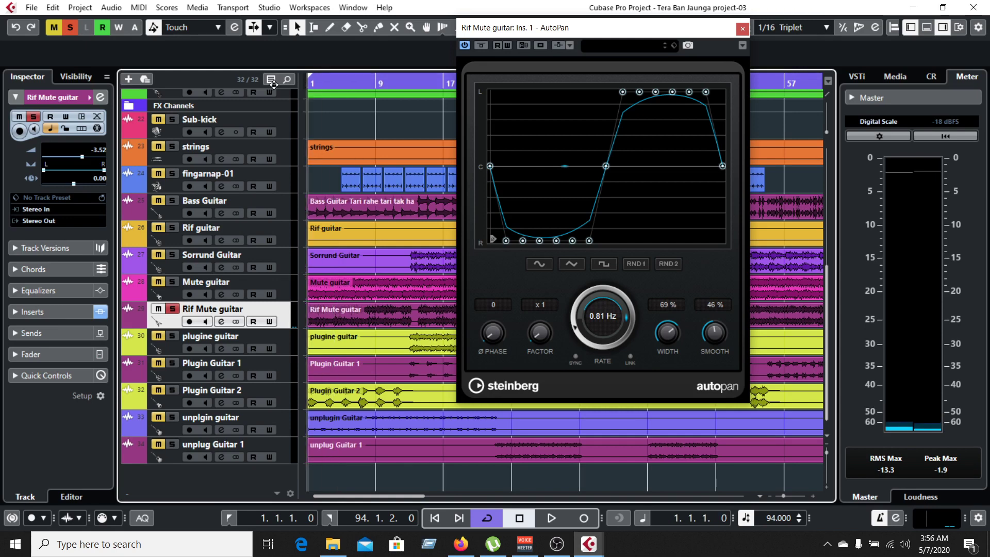
pyautogui.press('space')
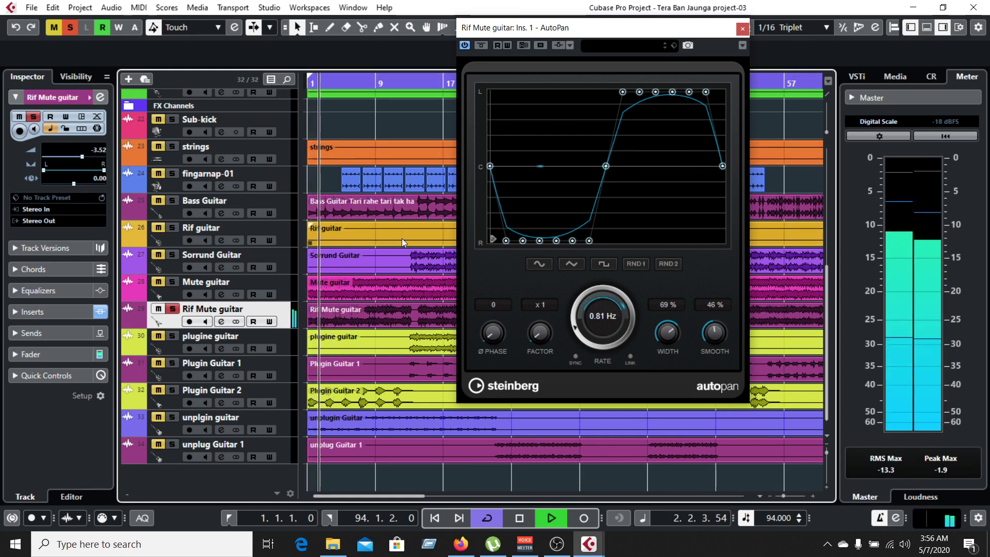
pyautogui.press('space')
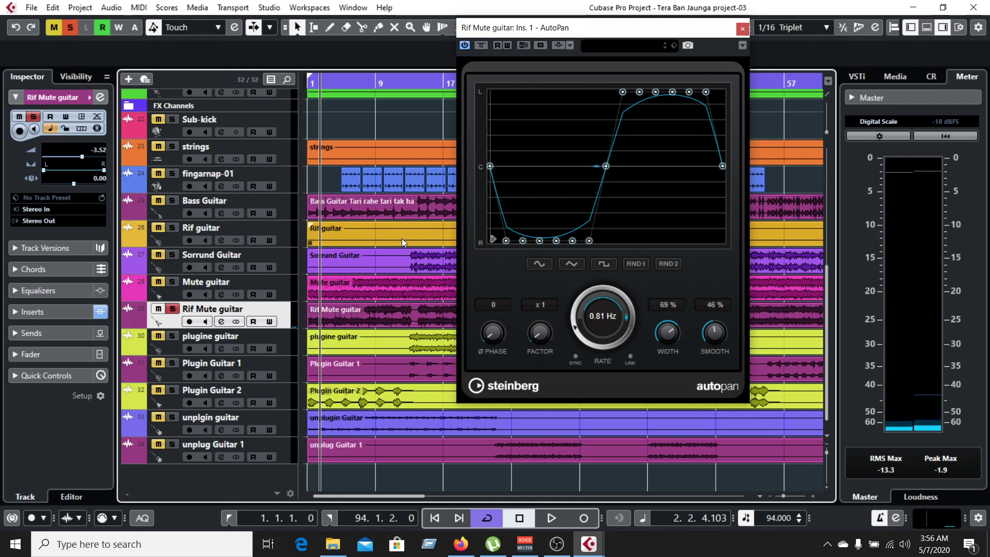
pyautogui.press('space')
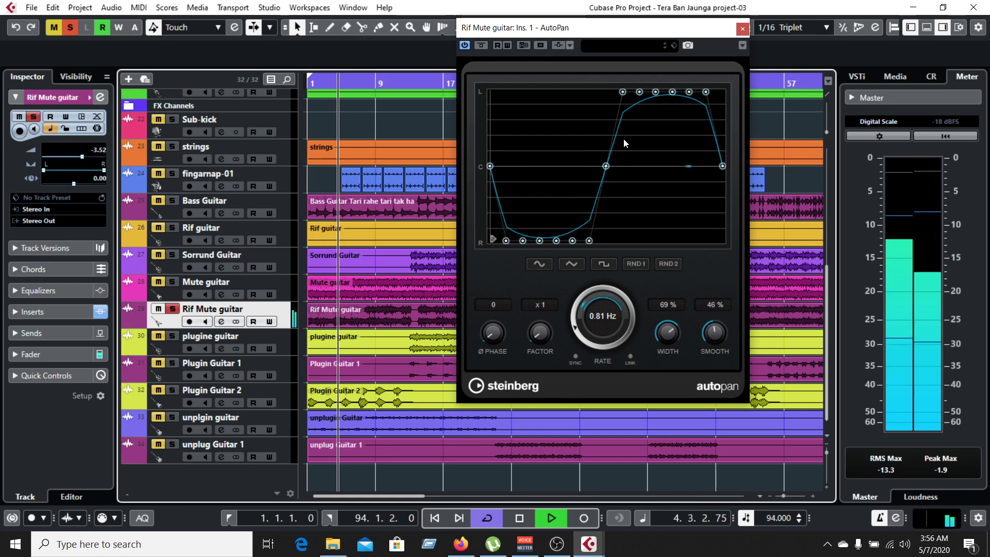
pyautogui.press('space')
# - Audition the AutoPan RND 1 curve on the guitar, settle on the triangle waveform and close the plug-in
pyautogui.click(635, 263)
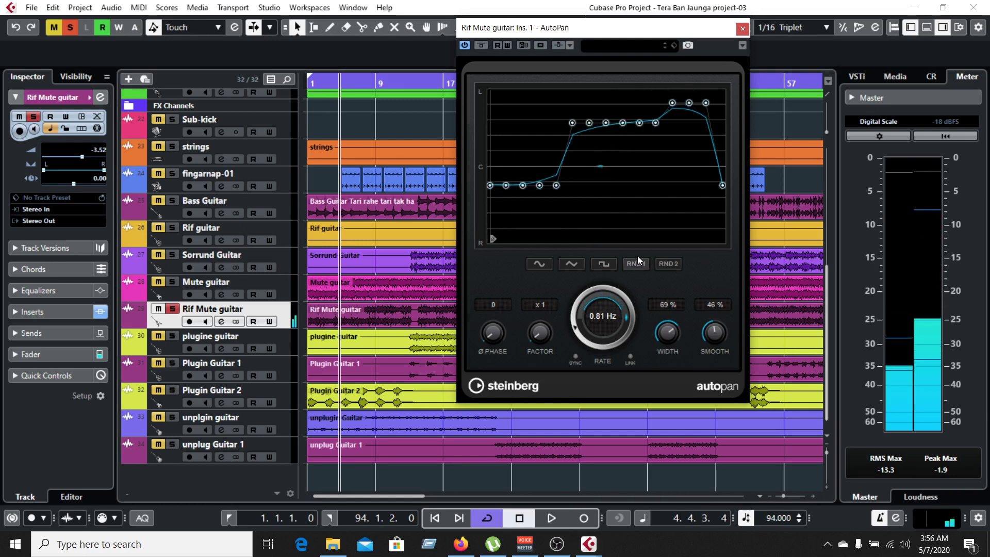
pyautogui.press('space')
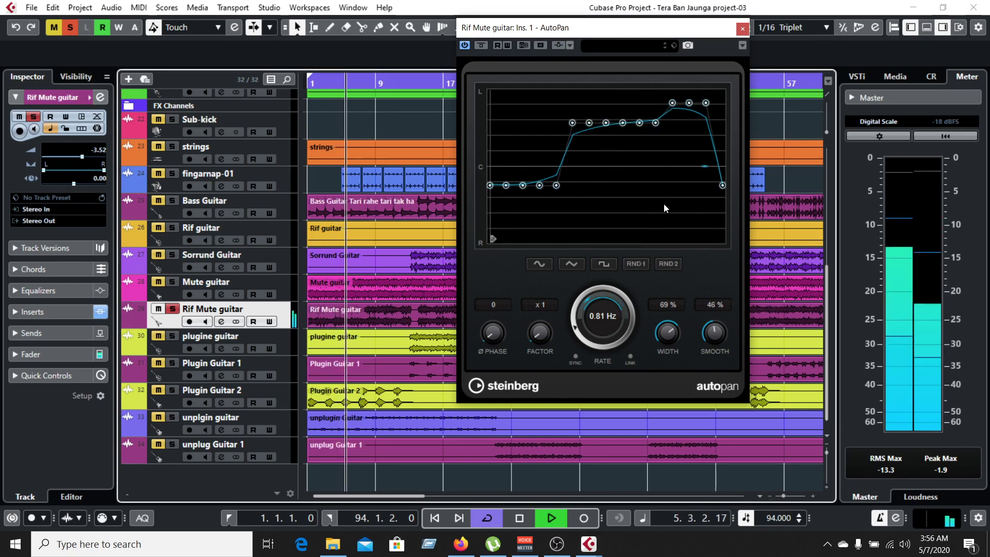
pyautogui.press('space')
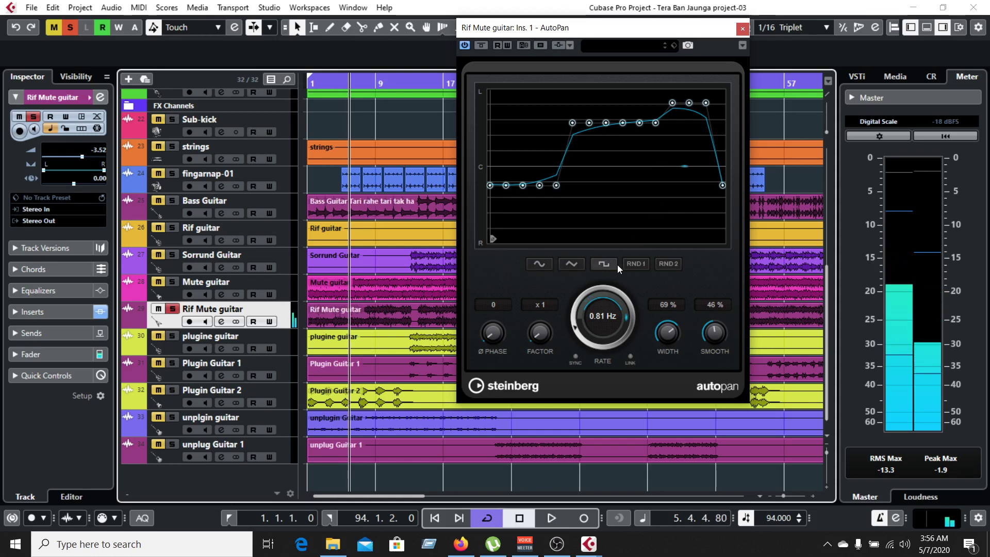
pyautogui.click(540, 268)
pyautogui.click(576, 262)
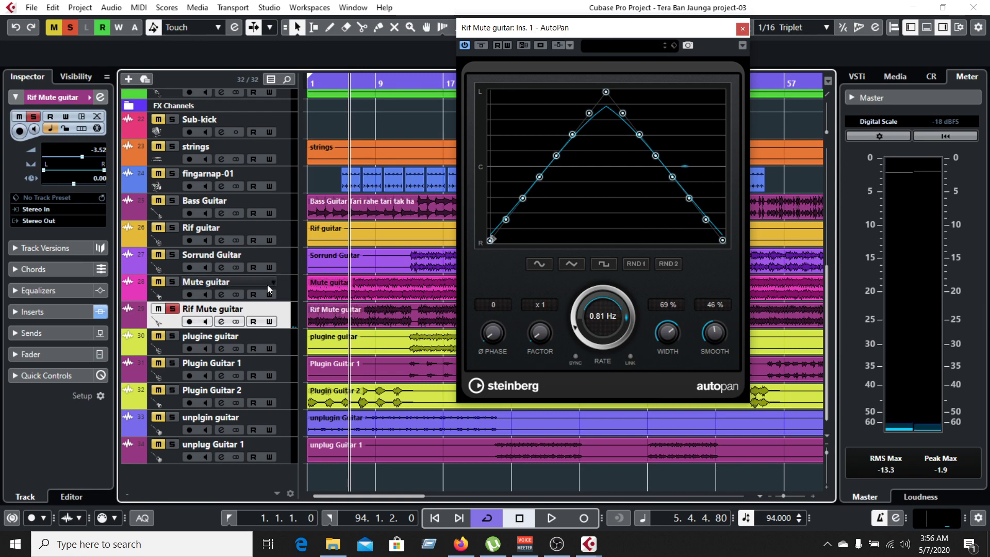
pyautogui.click(742, 29)
# - Solo the main vocal 1 track near the beginning of the track list
pyautogui.scroll(5, 255, 183)
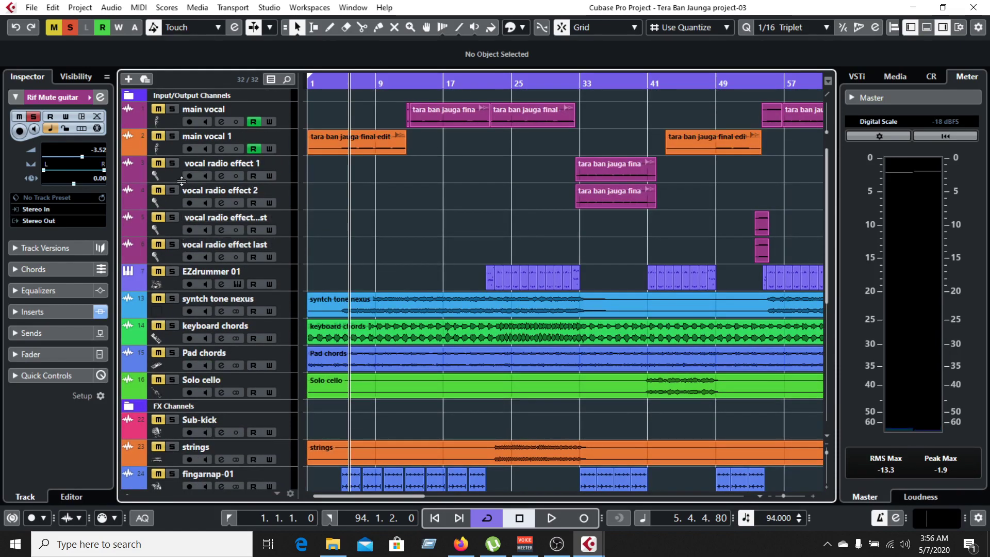
pyautogui.scroll(-3, 188, 289)
pyautogui.scroll(3, 206, 197)
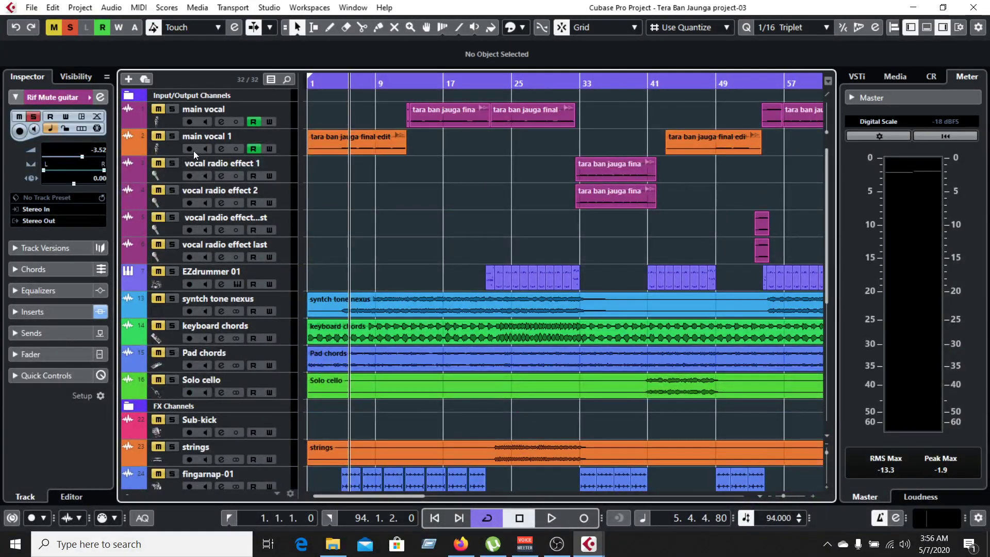
pyautogui.click(172, 146)
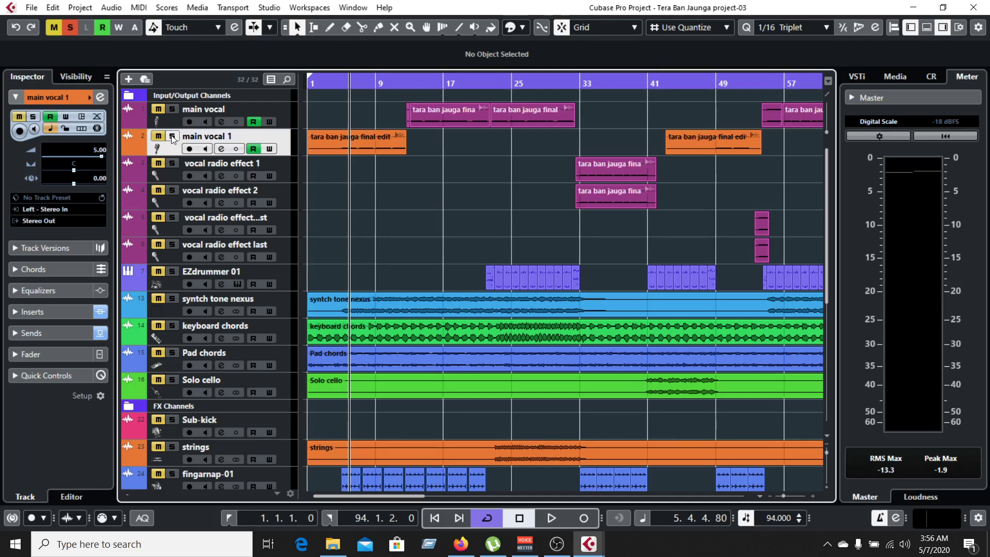
pyautogui.click(172, 136)
# - Expand the FX Channels folder, mute the soloed vocal reverb and delay channels, and solo vocal delay automation
pyautogui.scroll(-3, 168, 280)
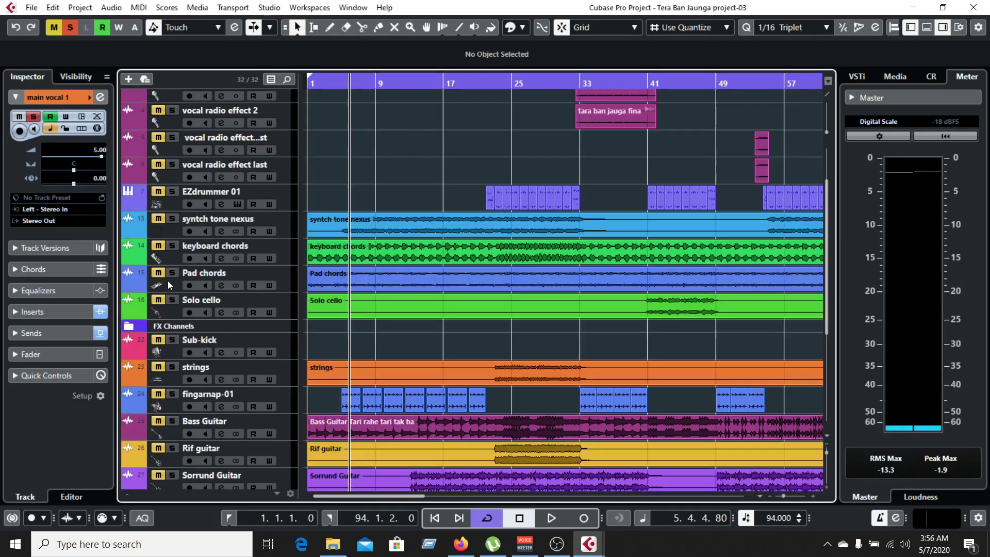
pyautogui.click(128, 326)
pyautogui.scroll(-6, 182, 312)
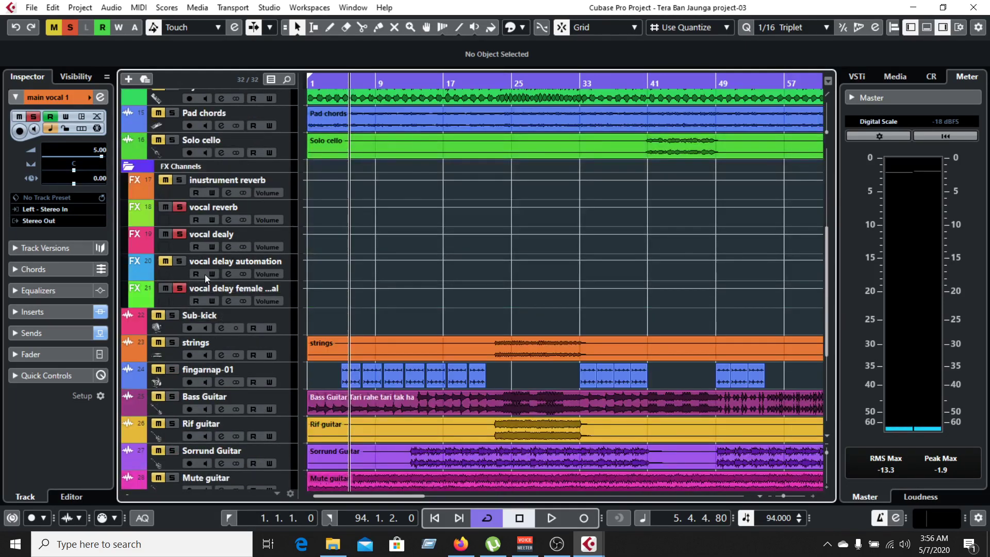
pyautogui.click(165, 235)
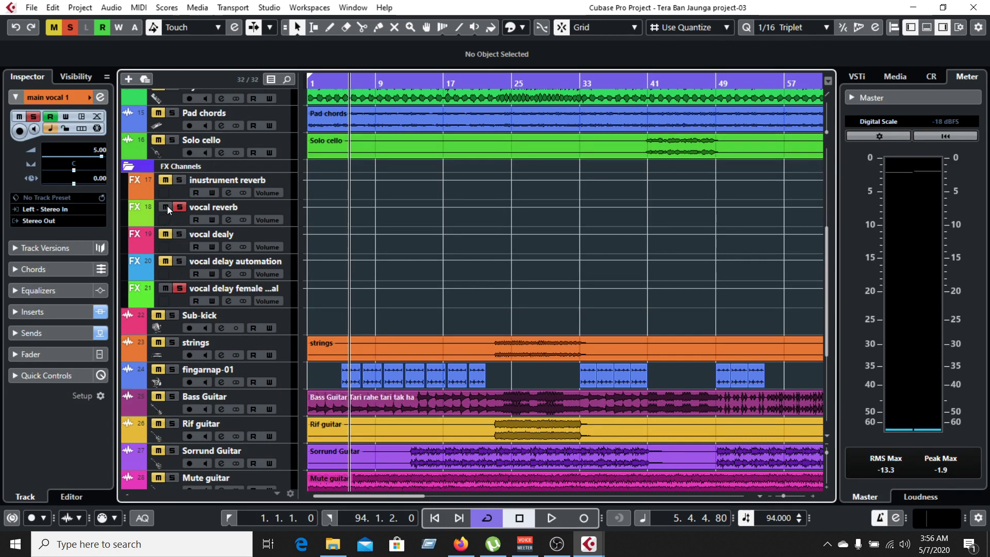
pyautogui.click(180, 270)
pyautogui.click(179, 261)
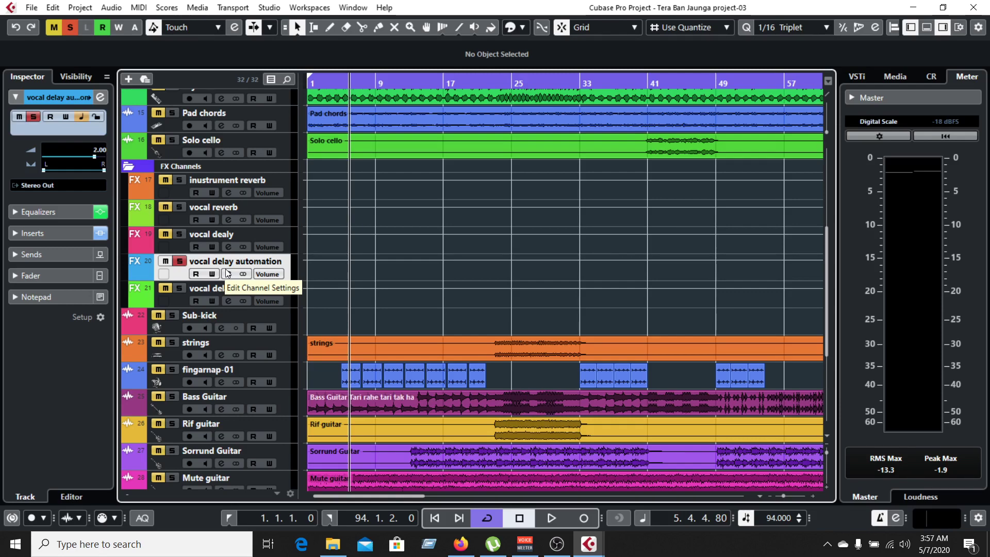
# - Open the channel settings of vocal delay automation and bring up its AutoPan insert, arranging both windows clear of the tracks
pyautogui.scroll(8, 227, 274)
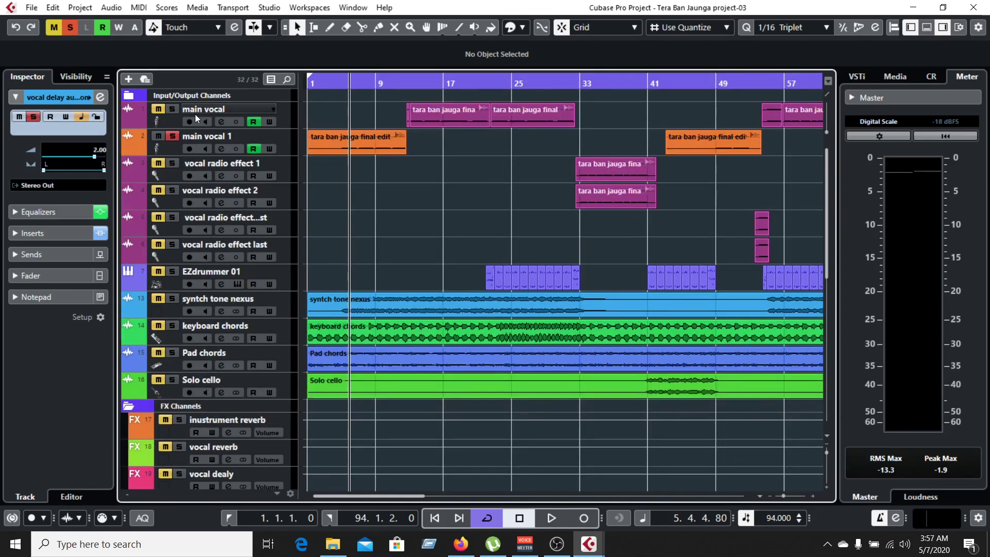
pyautogui.scroll(-2, 210, 136)
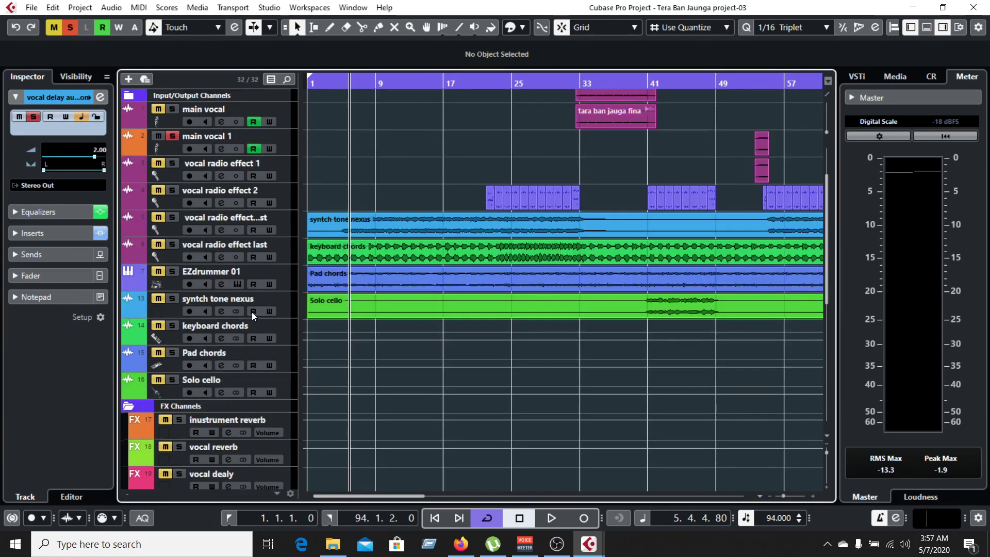
pyautogui.scroll(-5, 252, 311)
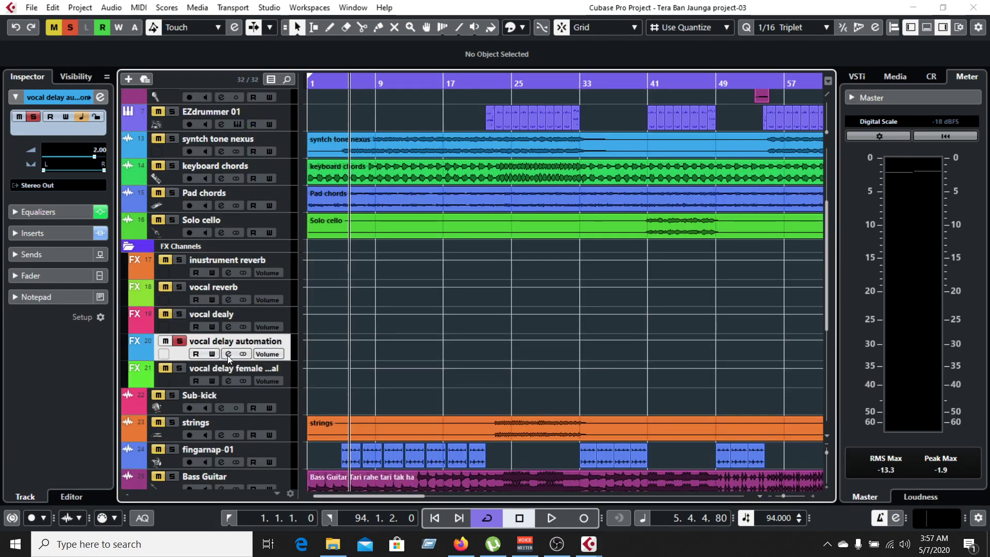
pyautogui.click(228, 355)
pyautogui.moveTo(319, 108); pyautogui.dragTo(526, 111)
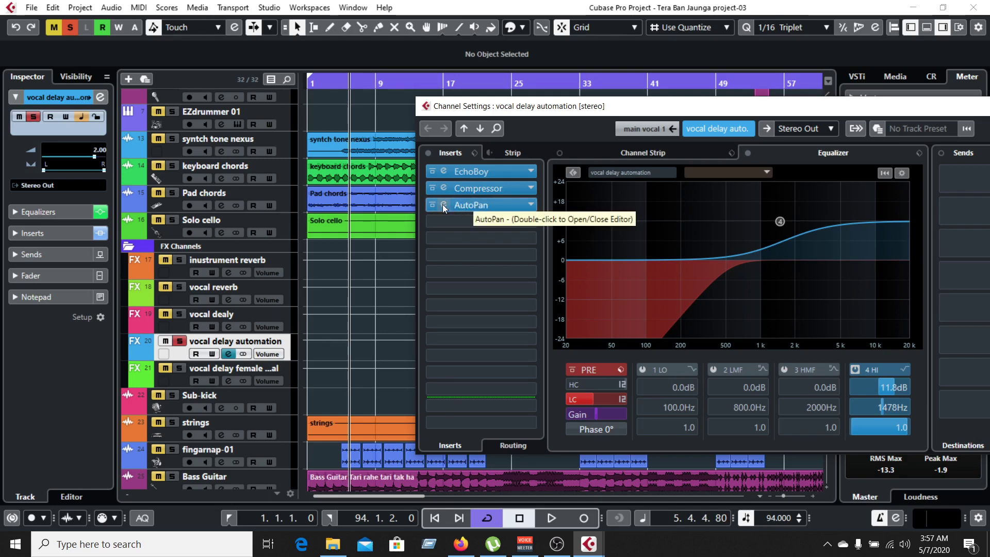
pyautogui.moveTo(441, 205)
pyautogui.mouseDown()
pyautogui.moveTo(457, 218)
pyautogui.moveTo(444, 202)
pyautogui.mouseUp()
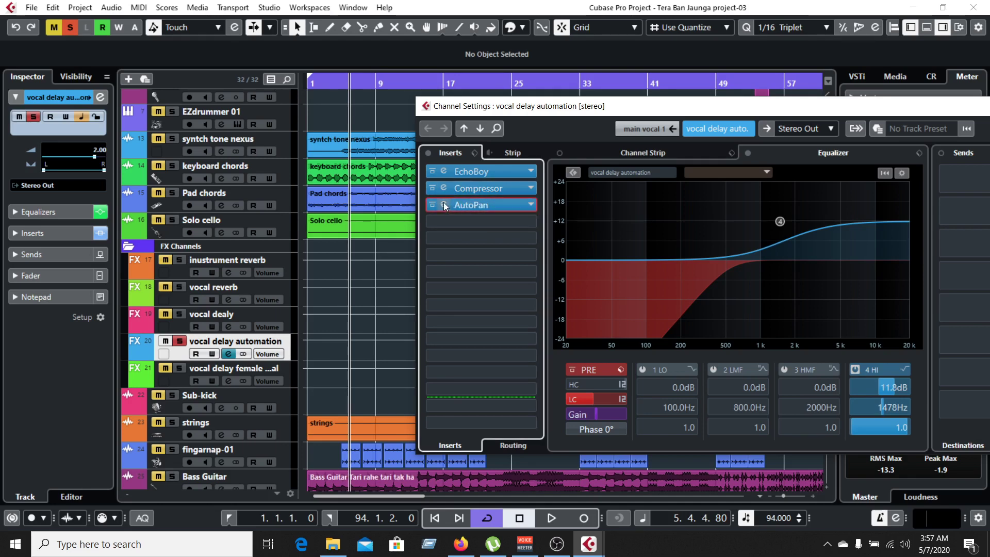
pyautogui.click(443, 202)
pyautogui.moveTo(953, 114); pyautogui.dragTo(920, 297)
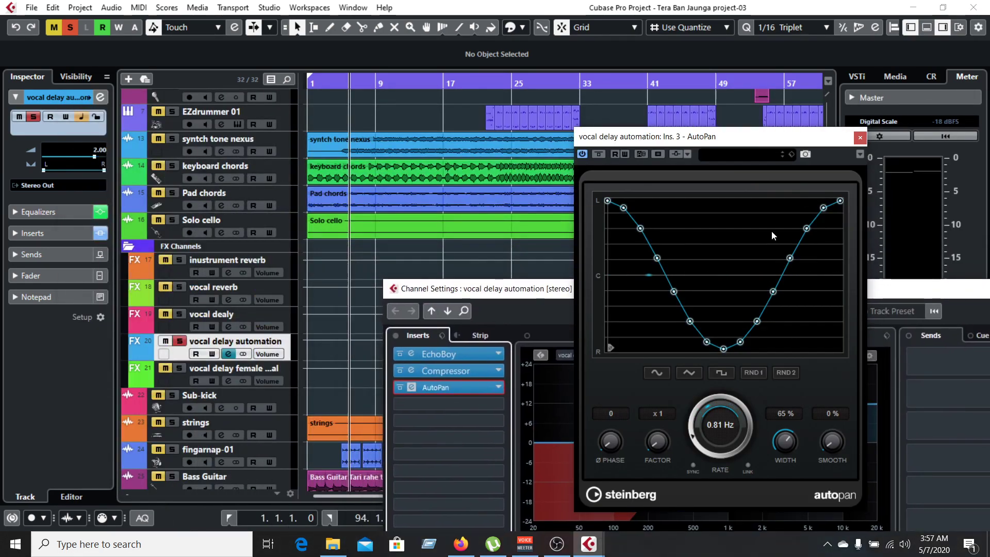
pyautogui.moveTo(701, 137); pyautogui.dragTo(680, 106)
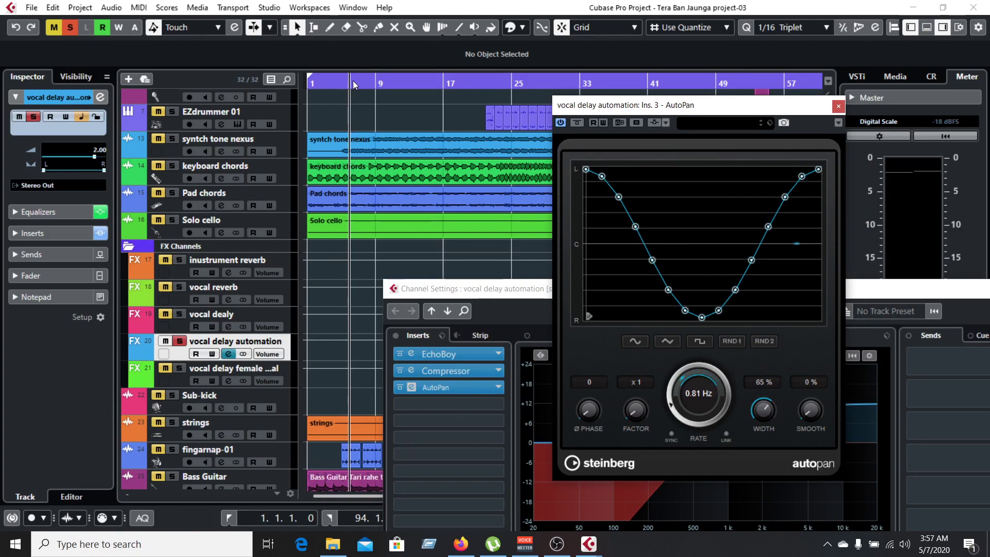
# - Listen to main vocal 1 with its auto-panned delay from the project start and replay it from bar 5
pyautogui.moveTo(353, 80); pyautogui.dragTo(309, 92)
pyautogui.press('space')
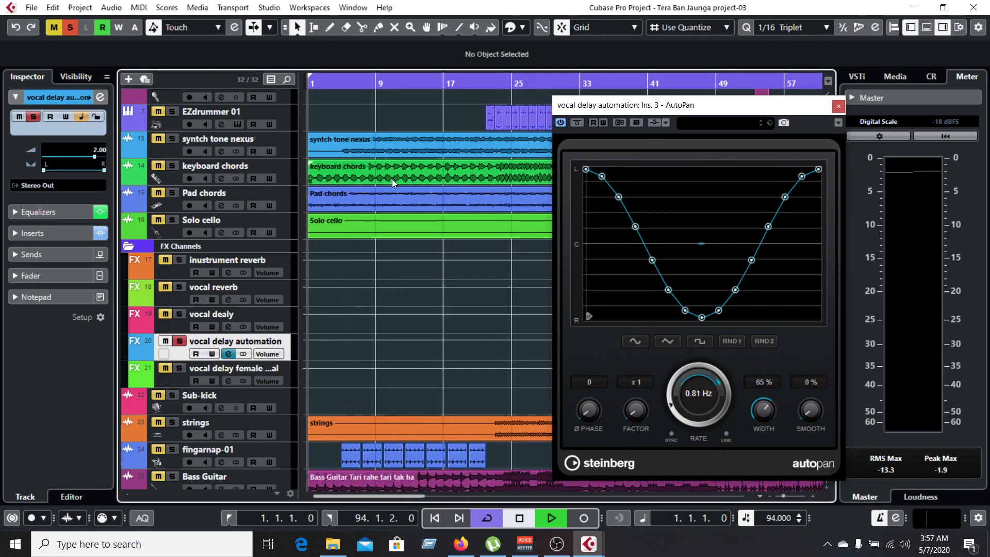
pyautogui.scroll(2, 383, 196)
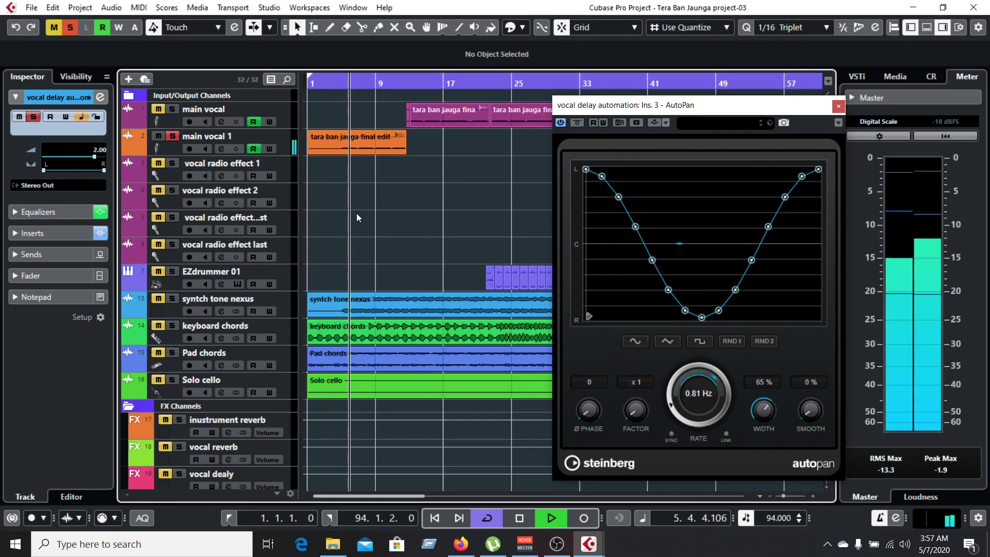
pyautogui.scroll(-6, 273, 283)
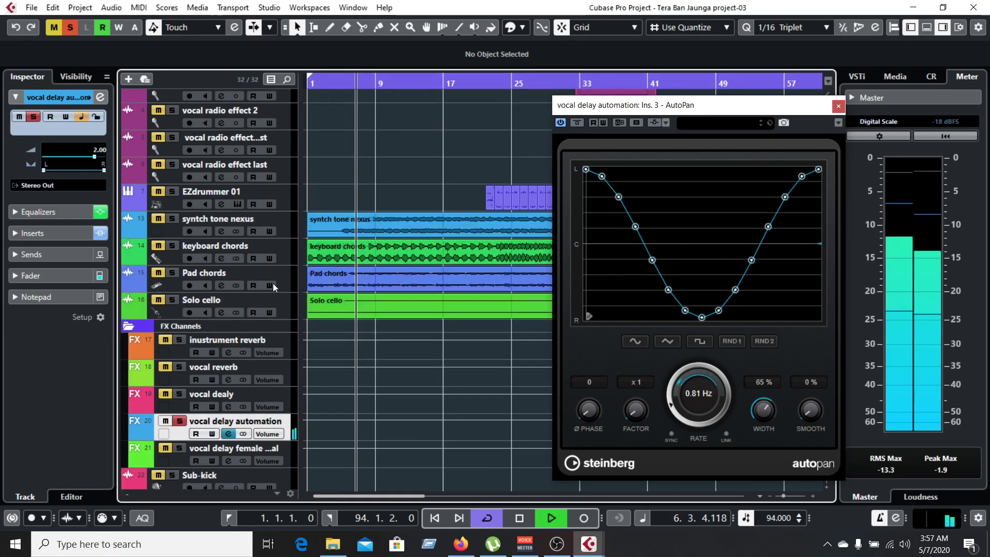
pyautogui.scroll(-9, 274, 343)
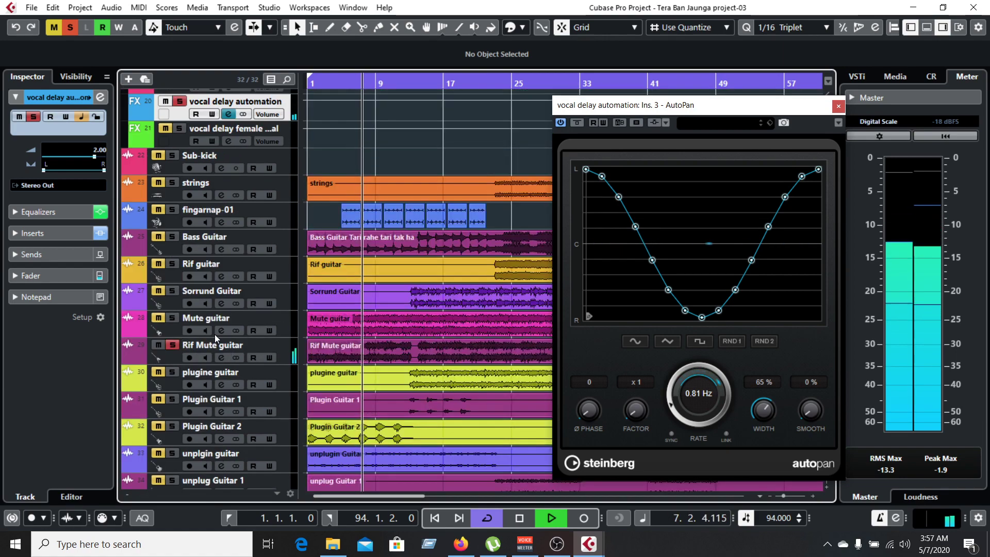
pyautogui.scroll(20, 159, 347)
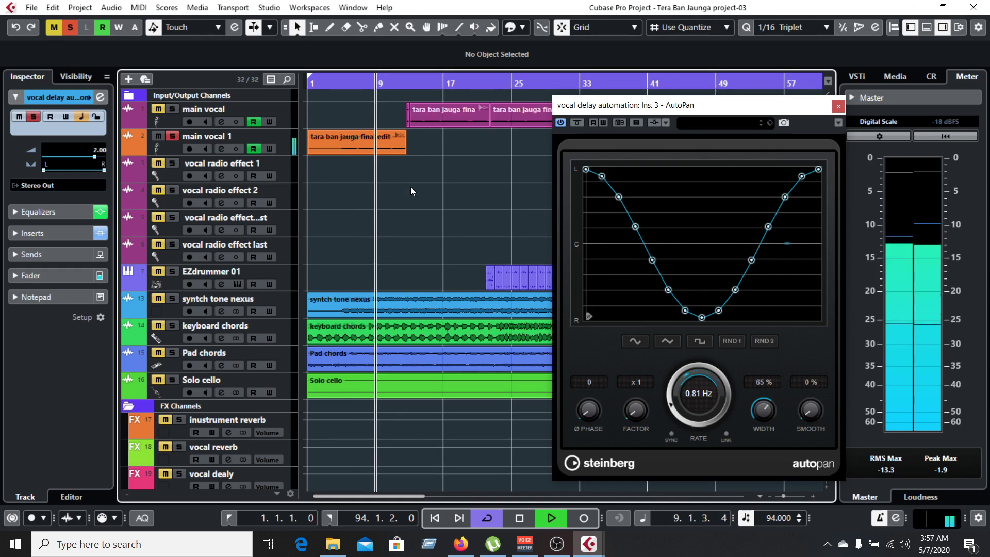
pyautogui.press('space')
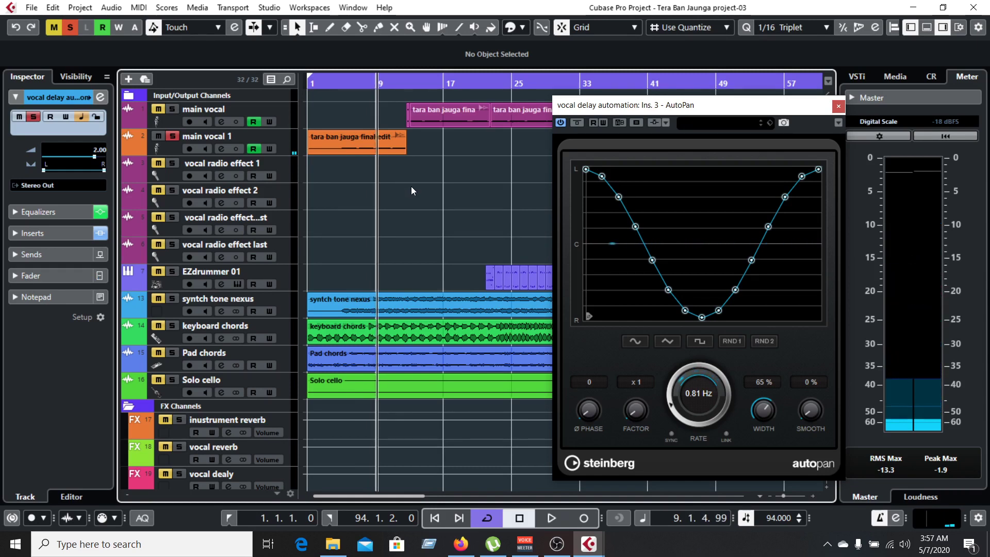
pyautogui.moveTo(334, 84); pyautogui.dragTo(341, 82)
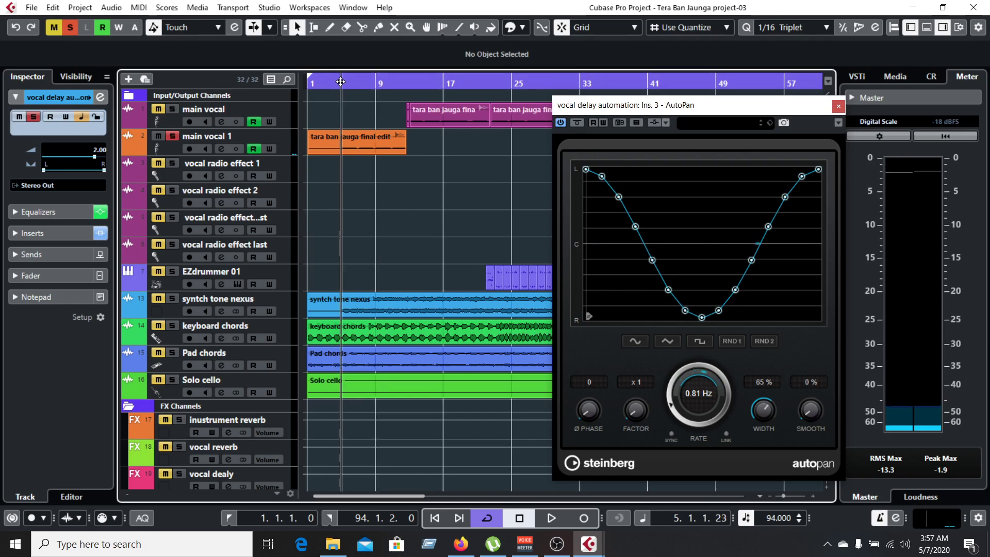
pyautogui.press('space')
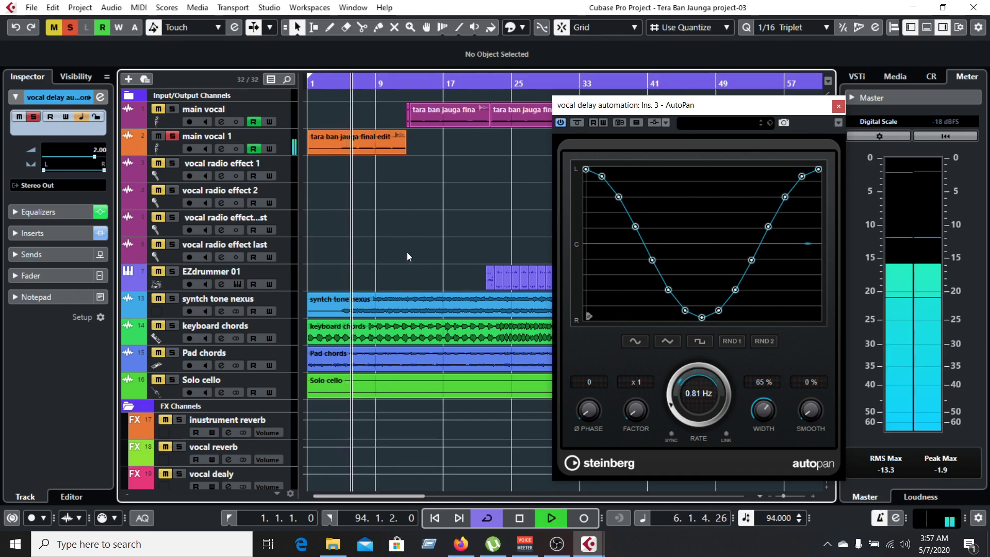
# - Stop playback, bypass AutoPan on the vocal delay automation channel, and listen to the unpanned vocal delay from bar 5
pyautogui.press('space')
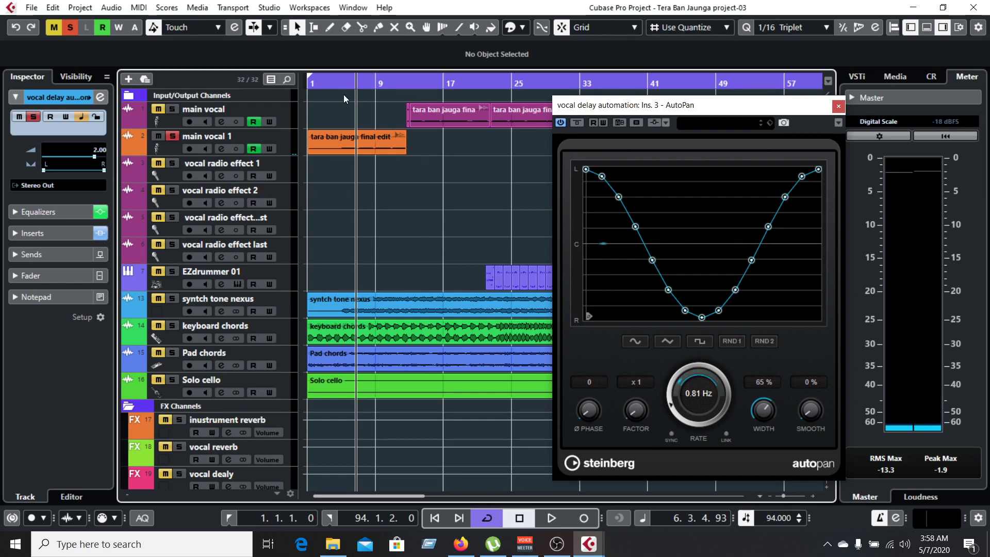
pyautogui.click(578, 124)
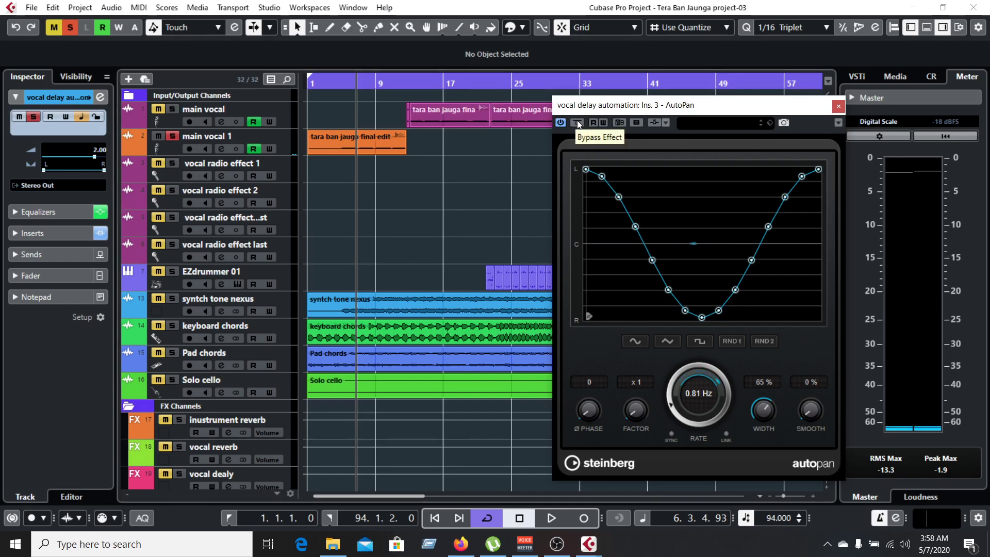
pyautogui.click(579, 123)
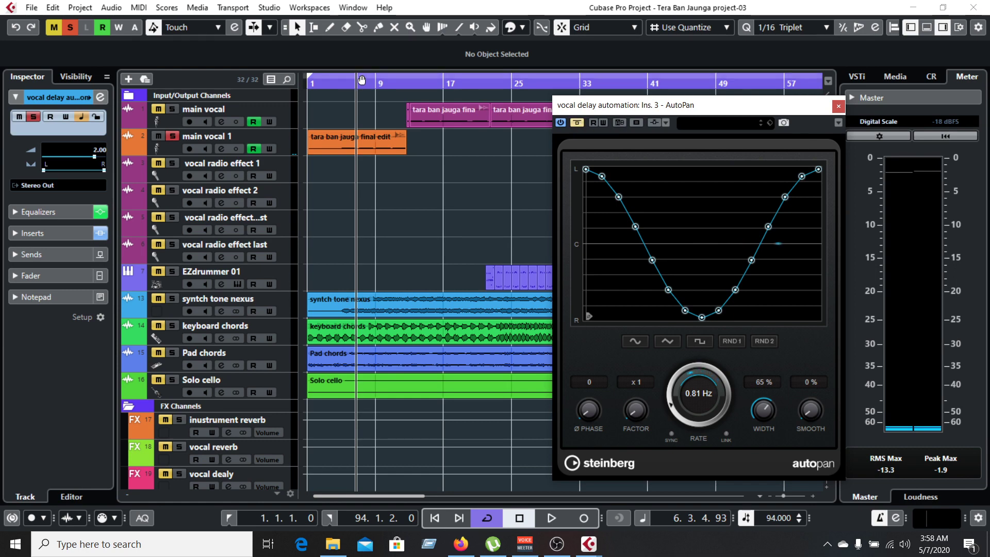
pyautogui.moveTo(356, 83); pyautogui.dragTo(342, 83)
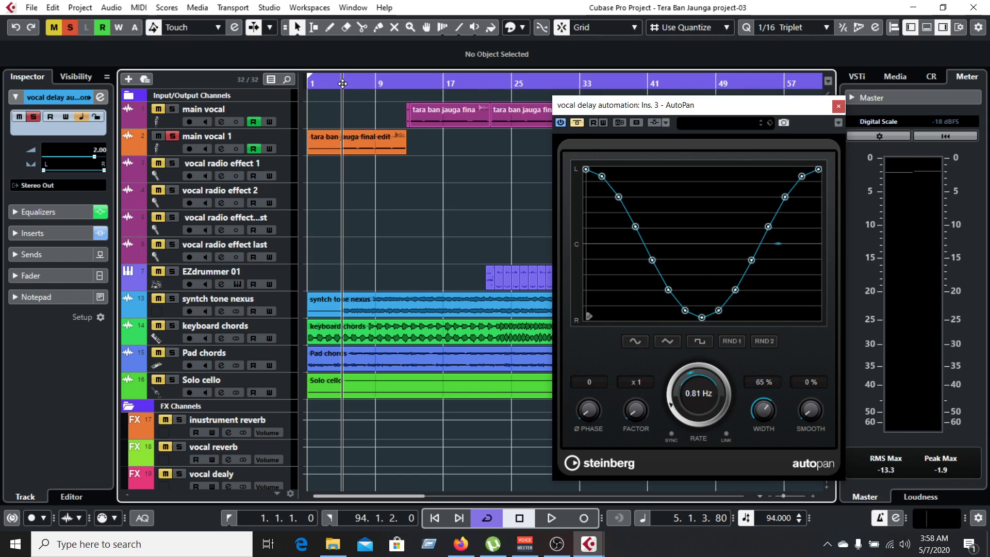
pyautogui.press('space')
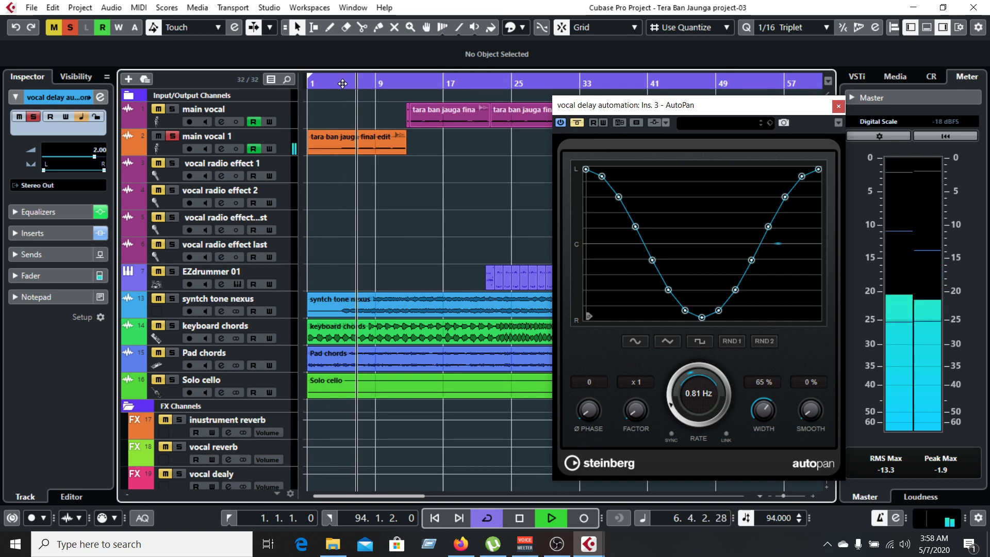
pyautogui.press('space')
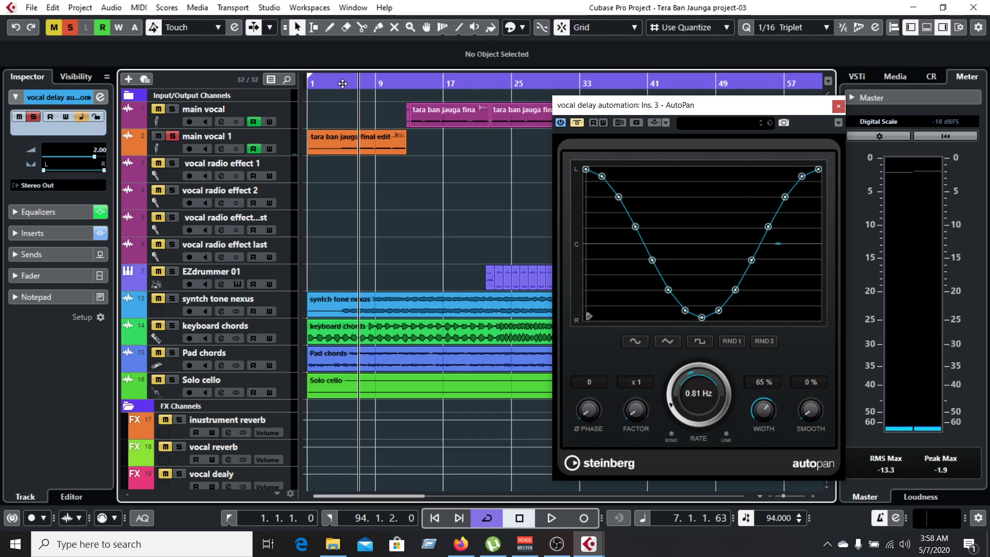
pyautogui.press('space')
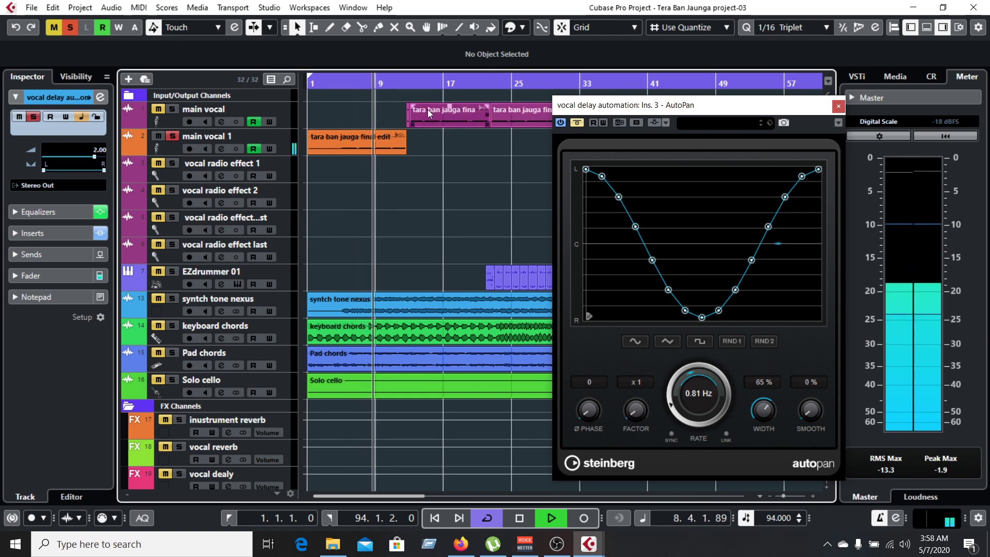
pyautogui.press('space')
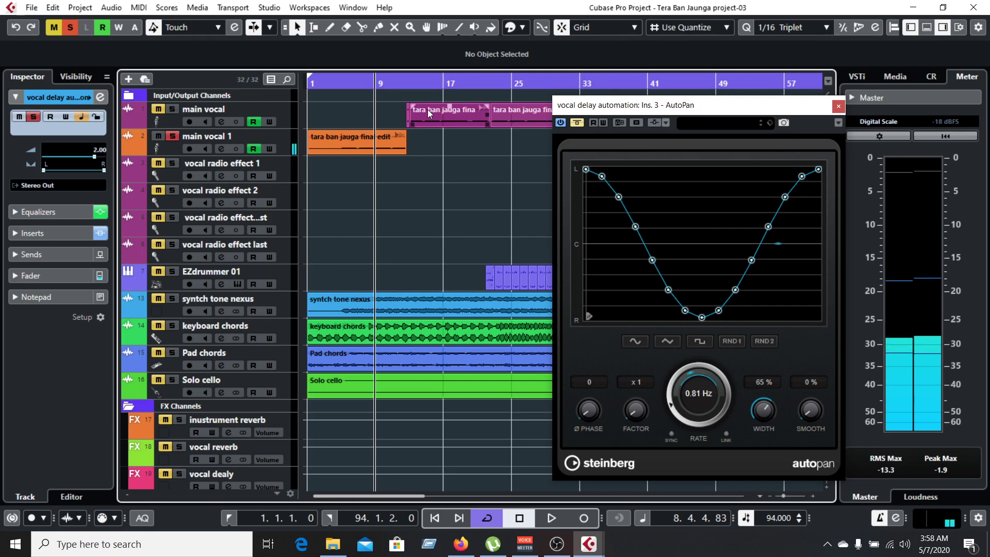
# - Reactivate AutoPan and listen to main vocal 1 with its panned delay from bar 4, replaying it from around bar 5 with pauses
pyautogui.click(579, 124)
pyautogui.click(336, 82)
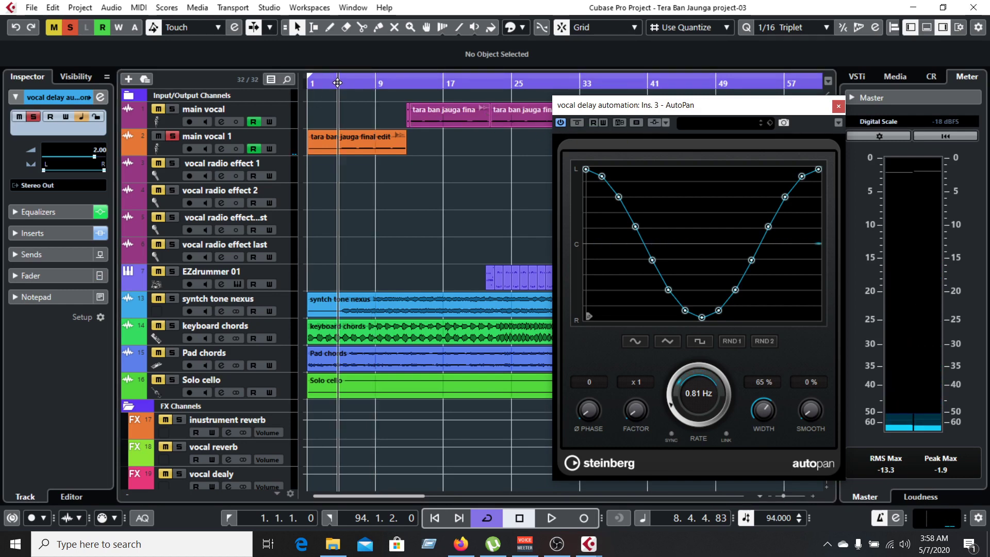
pyautogui.press('space')
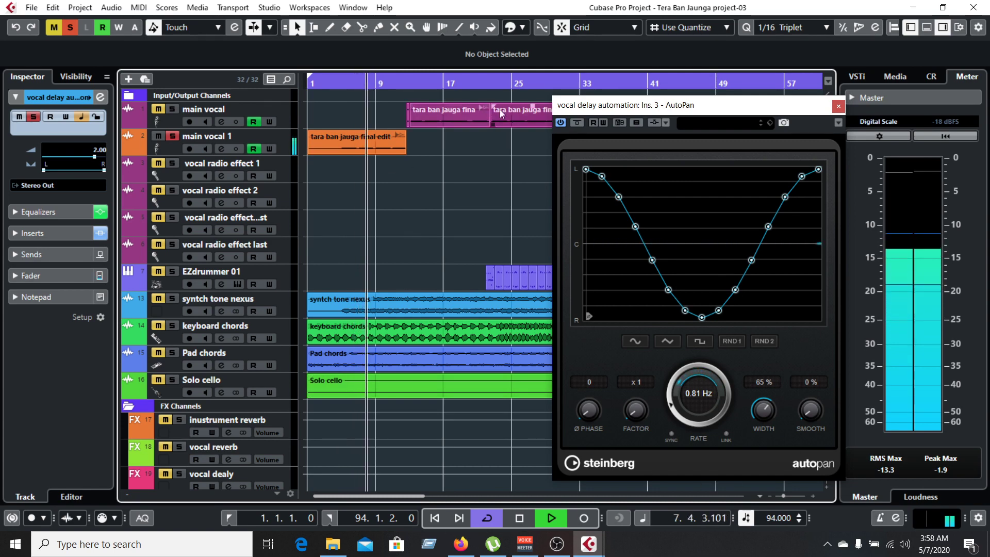
pyautogui.press('space')
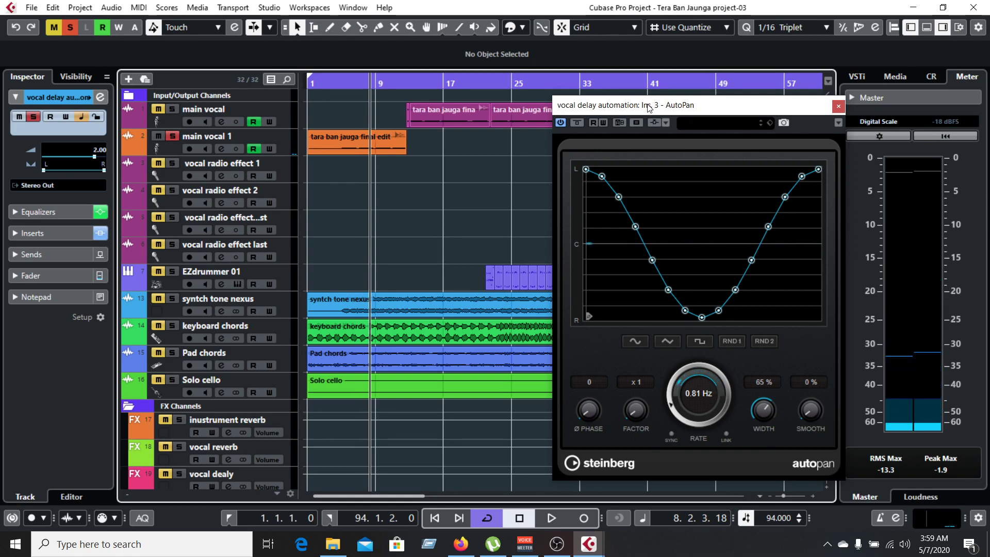
pyautogui.click(340, 83)
pyautogui.press('space')
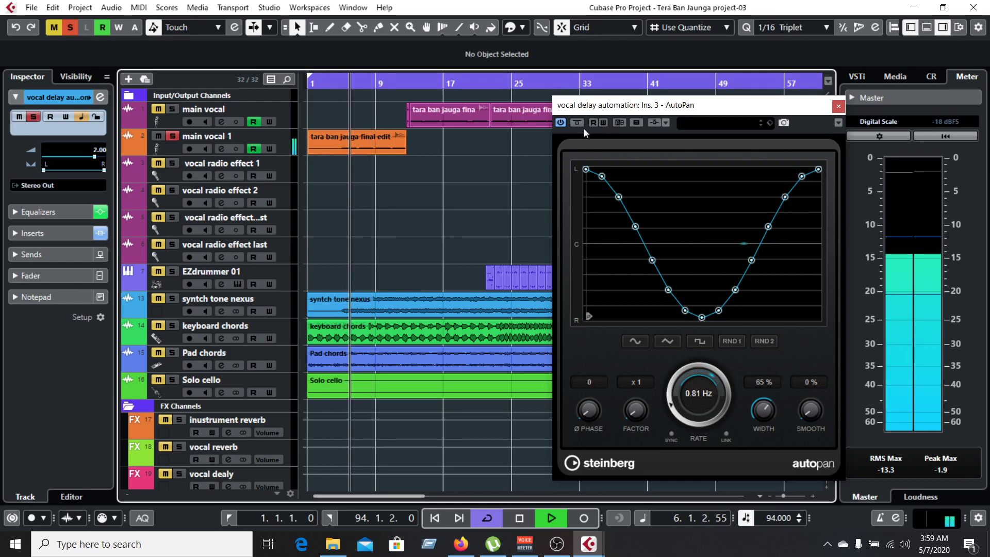
pyautogui.press('space')
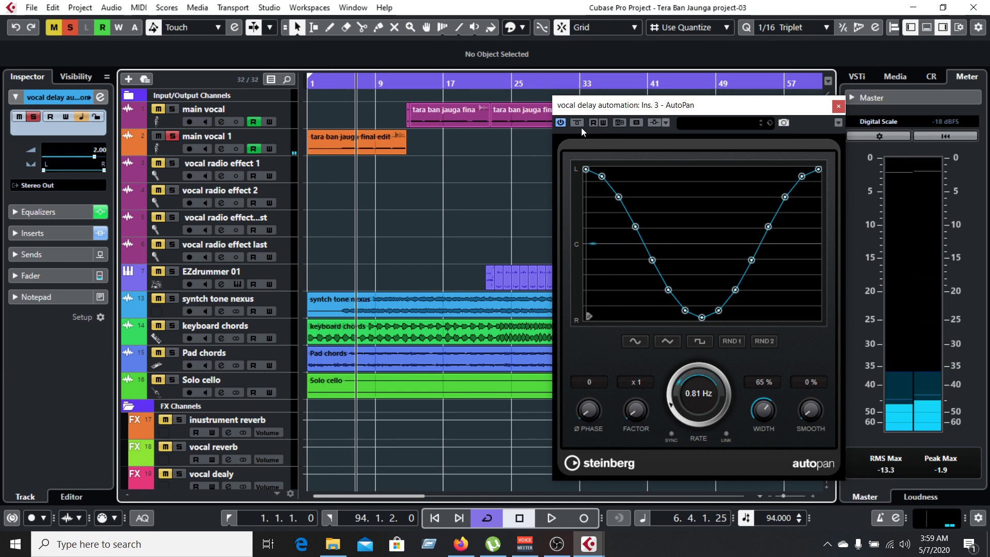
pyautogui.press('space')
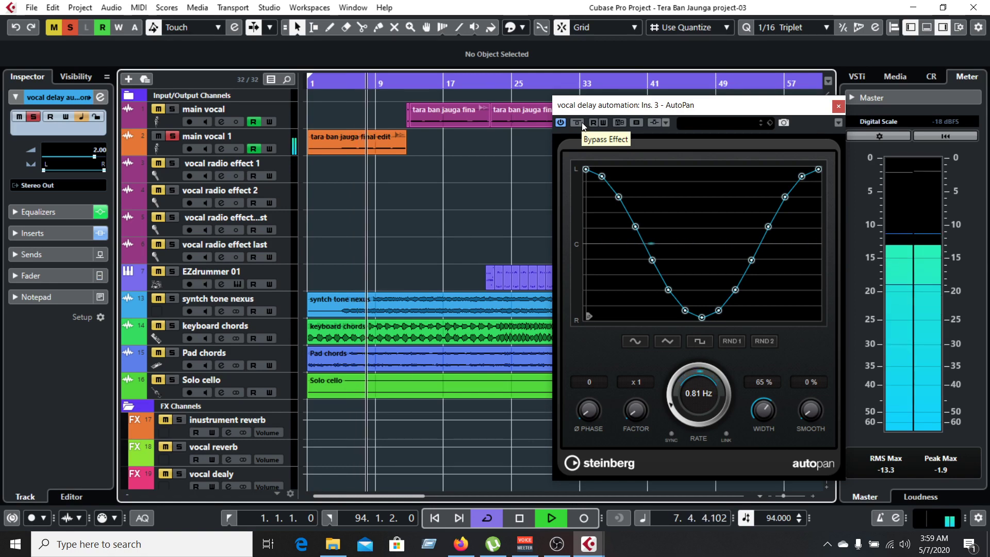
pyautogui.press('space')
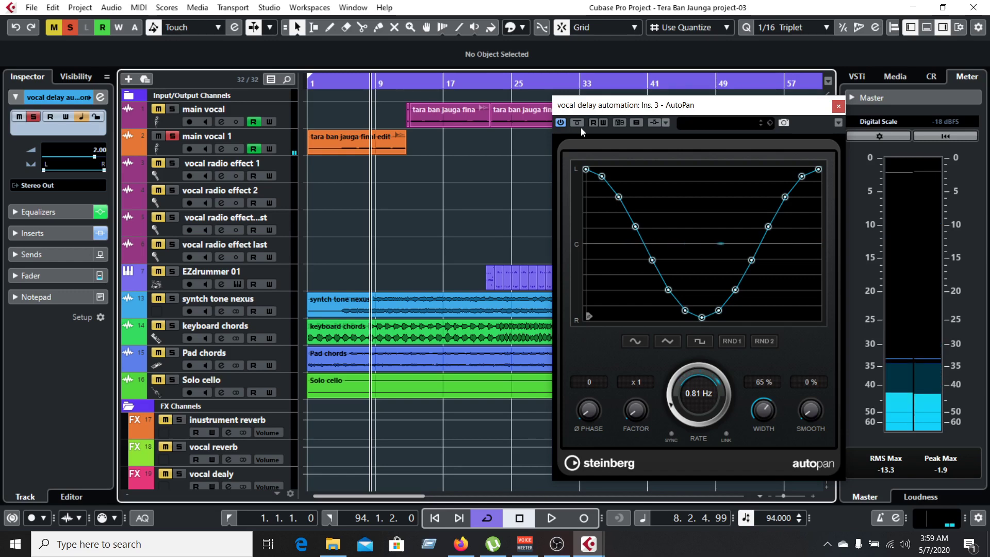
# - Switch AutoPan's bypass on and off during playback to compare the delay, leaving it bypassed and the playback position in bar 4
pyautogui.click(582, 121)
pyautogui.press('space')
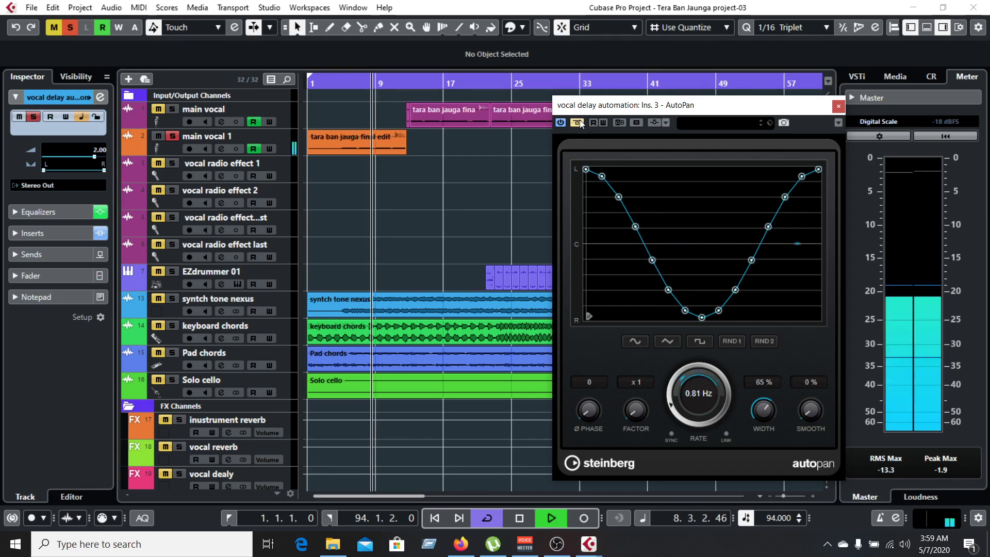
pyautogui.click(579, 120)
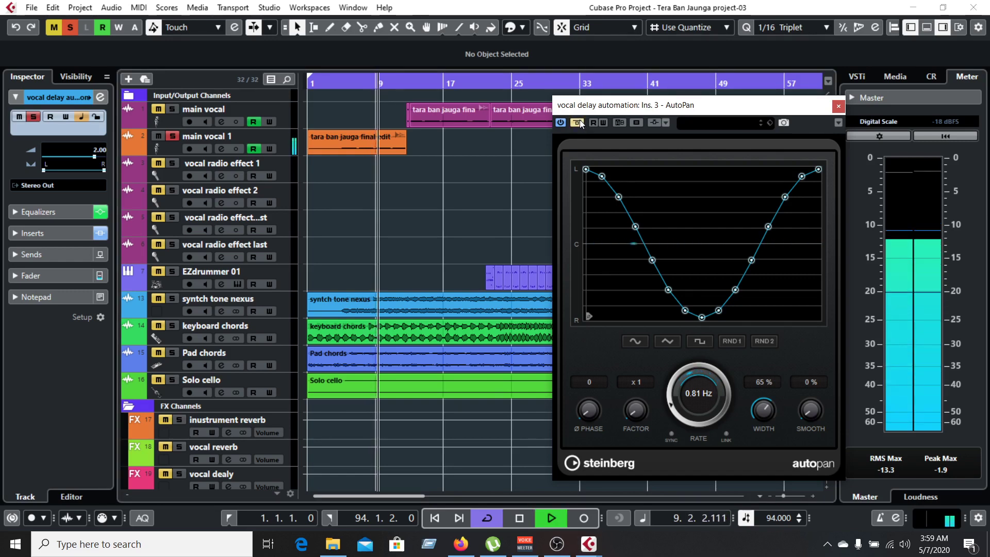
pyautogui.click(578, 121)
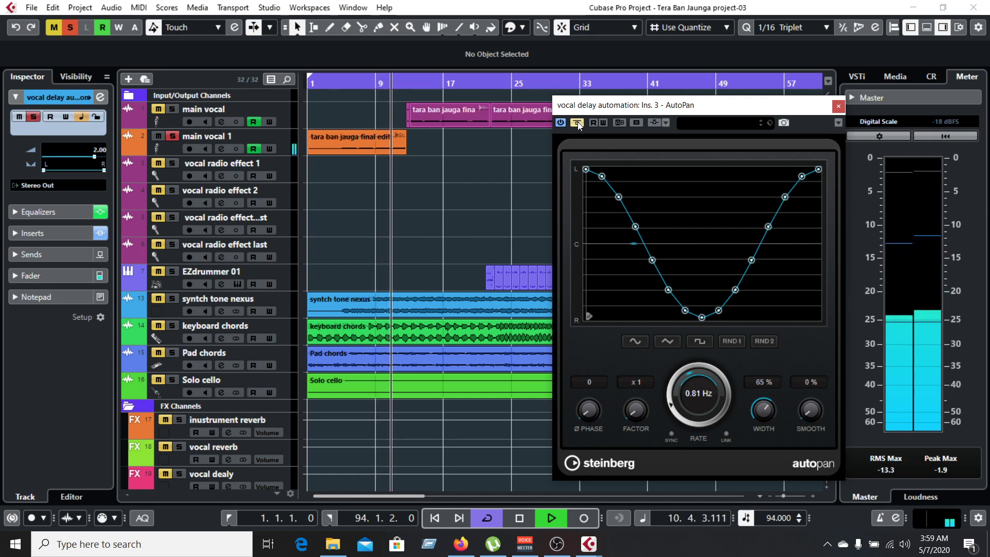
pyautogui.press('space')
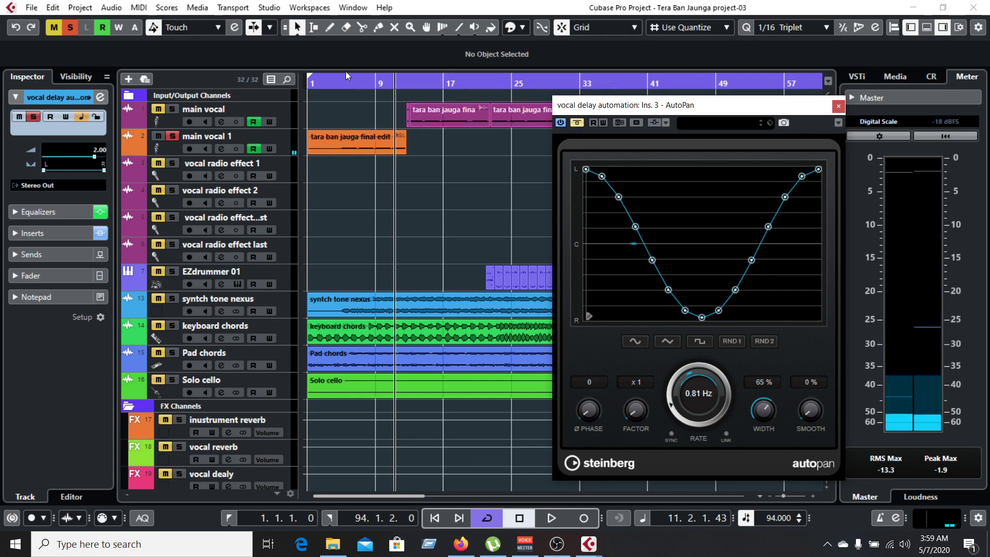
pyautogui.click(350, 85)
pyautogui.moveTo(350, 85); pyautogui.dragTo(338, 85)
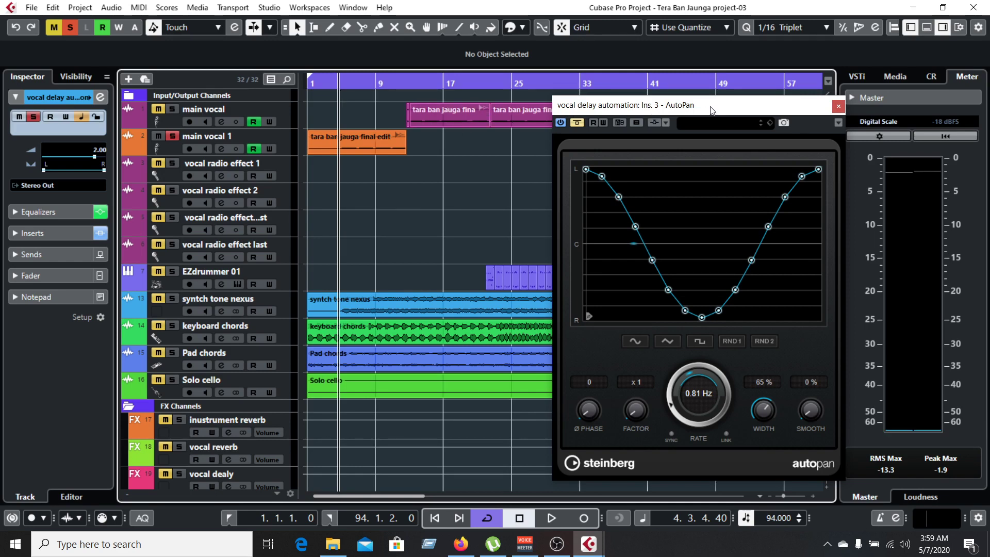
# - Move the AutoPan window closer to the track list and collapse the FX Channels folder
pyautogui.moveTo(710, 109); pyautogui.dragTo(661, 112)
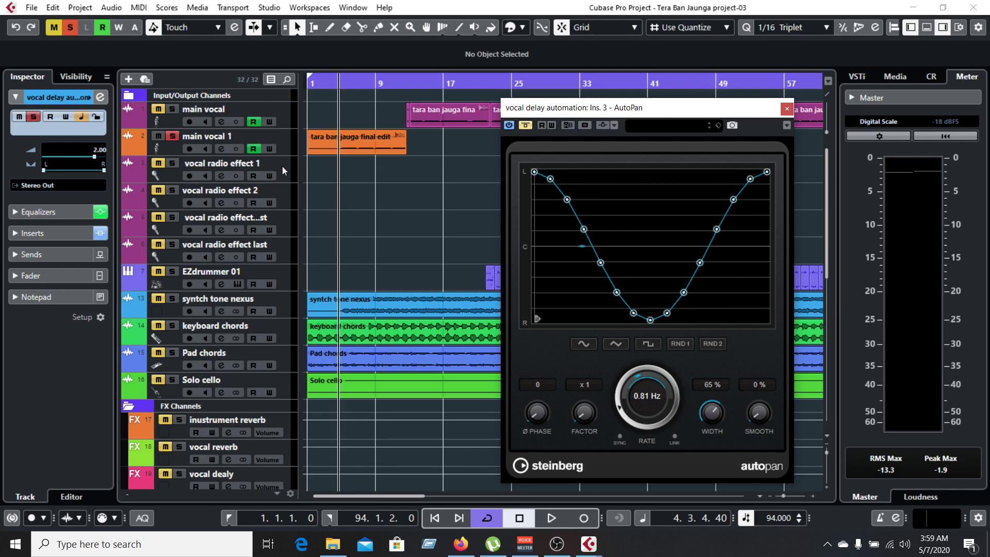
pyautogui.scroll(-6, 189, 374)
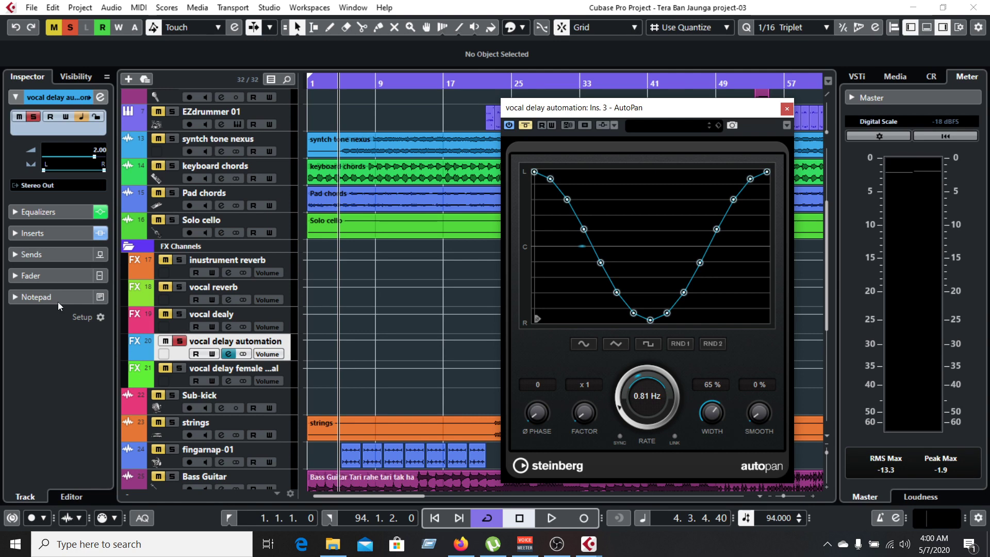
pyautogui.click(128, 247)
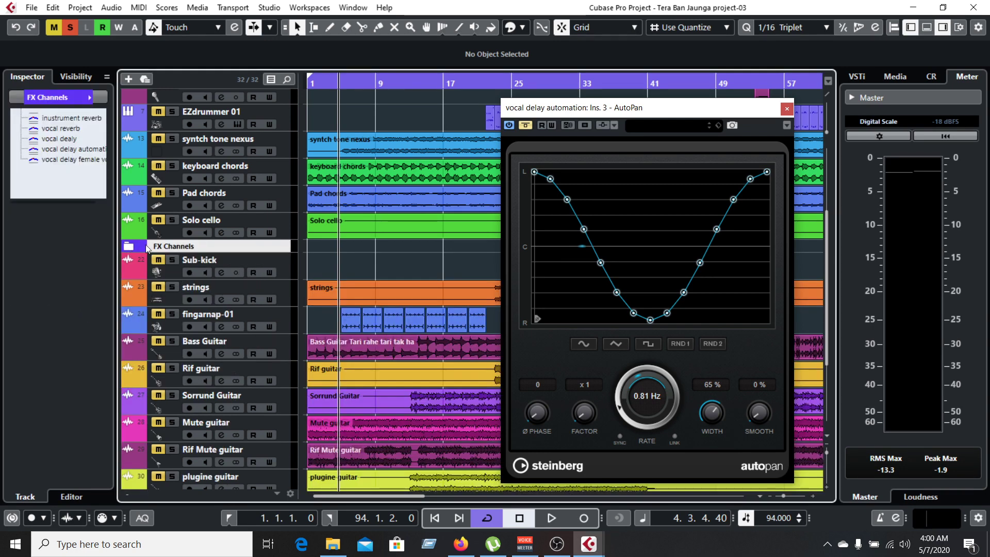